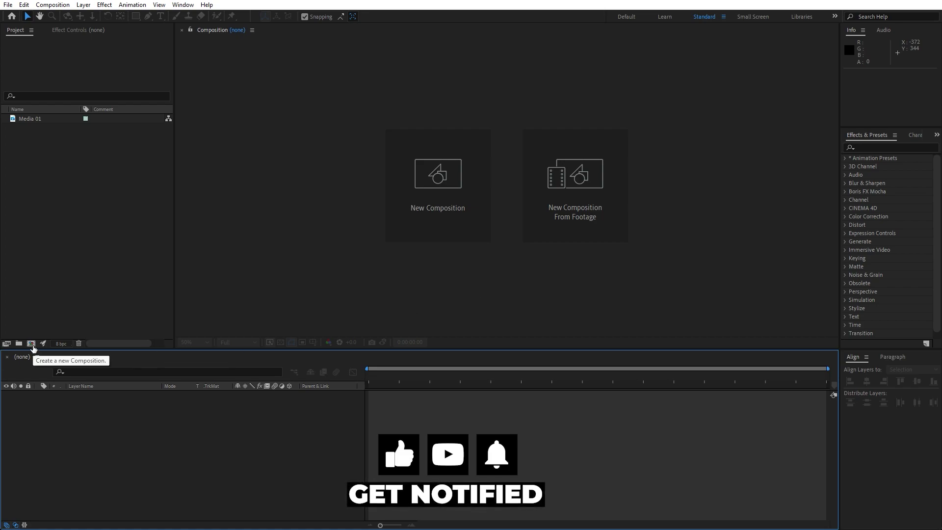
# - Create a 1920×1080, 30 fps, 0:00:07:00 black composition named Final
pyautogui.click(33, 344)
pyautogui.write('Final')
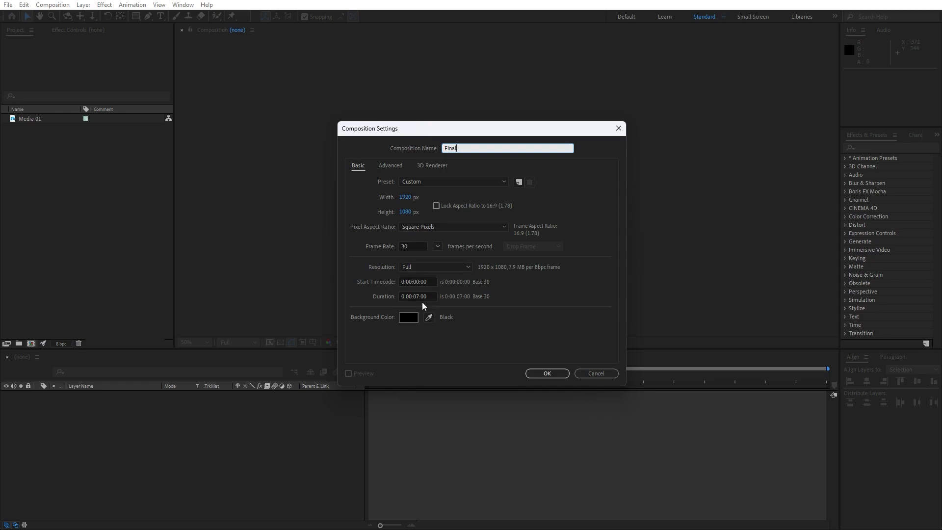
pyautogui.click(539, 374)
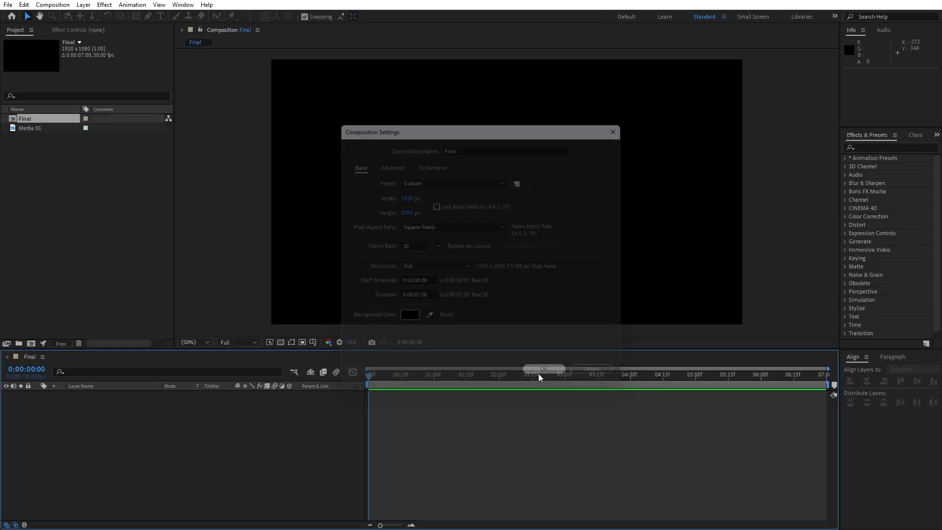
# - Add a full-frame 1920×1080 white rectangle layer and expand its Rectangle Path properties
pyautogui.doubleClick(136, 16)
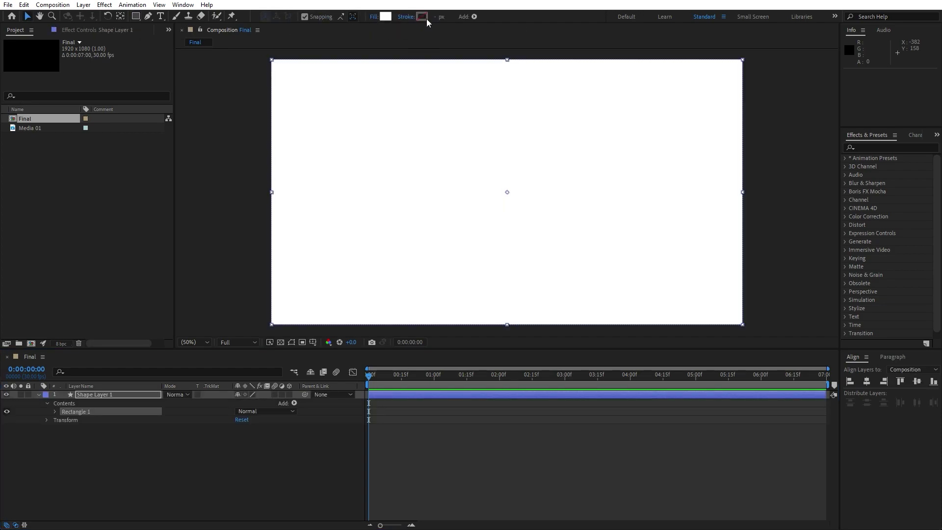
pyautogui.click(55, 411)
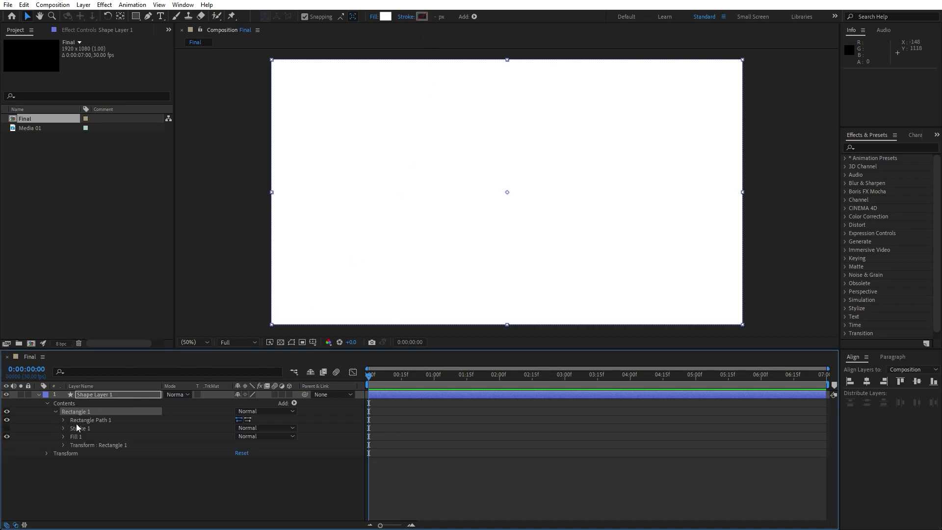
pyautogui.click(63, 420)
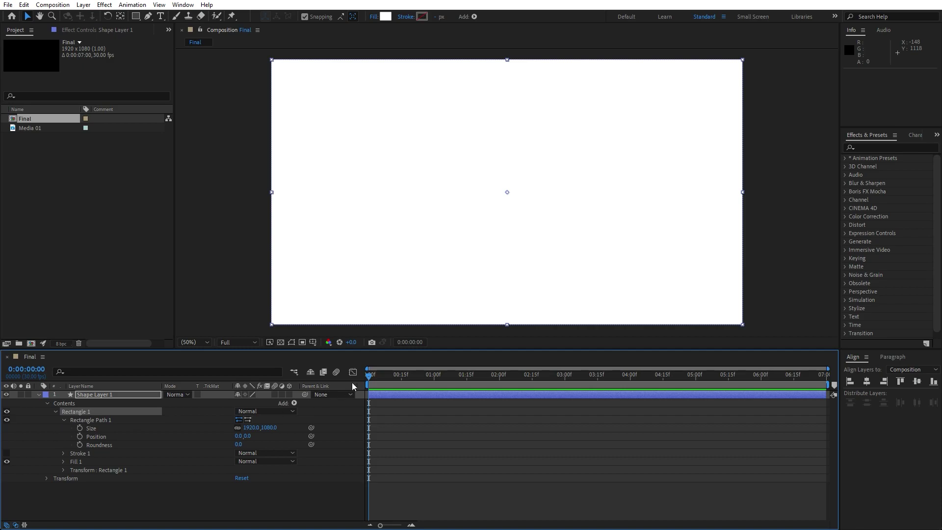
# - Keyframe the rectangle's Size with a height of 220 at 0:00:01:15
pyautogui.moveTo(386, 376); pyautogui.dragTo(467, 382)
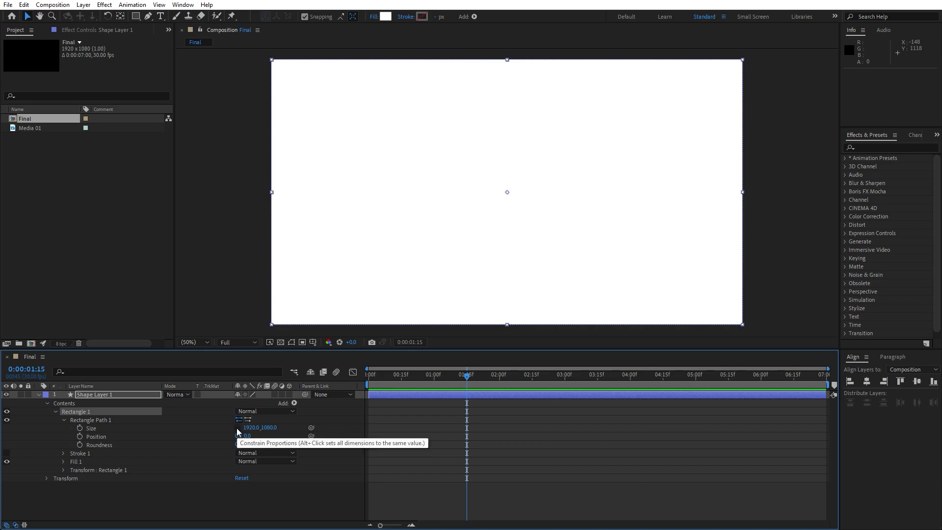
pyautogui.click(79, 428)
pyautogui.click(270, 428)
pyautogui.write('2')
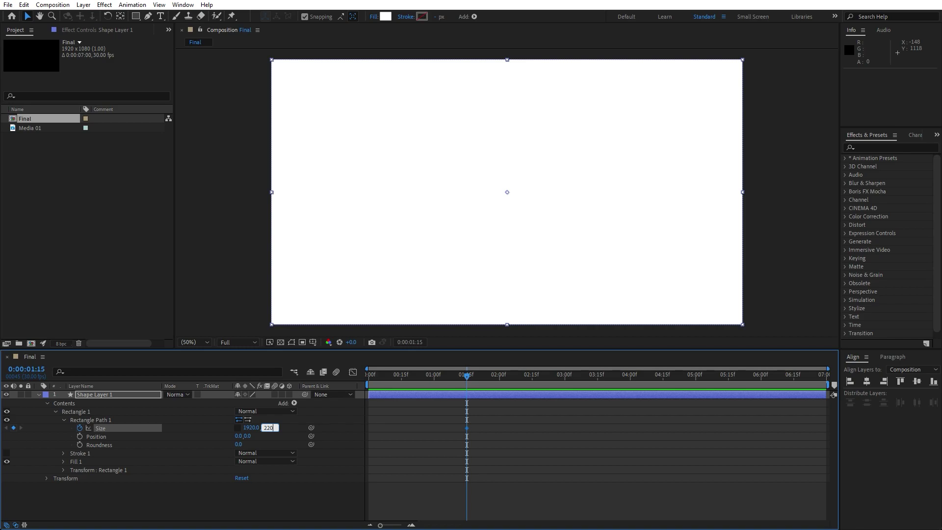
pyautogui.write('20')
pyautogui.click(260, 494)
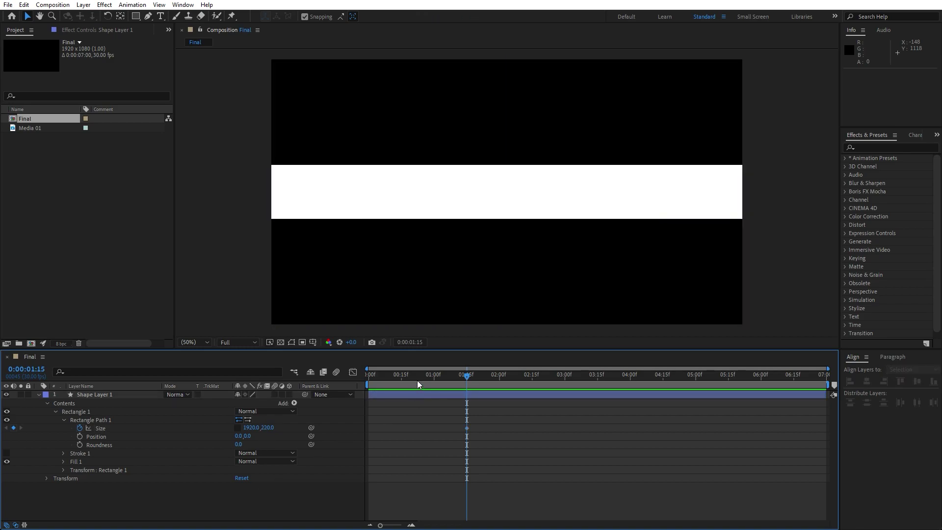
# - Set the height to 0 at the first frame and Easy Ease both Size keyframes
pyautogui.press('Home')
pyautogui.click(270, 428)
pyautogui.write('0')
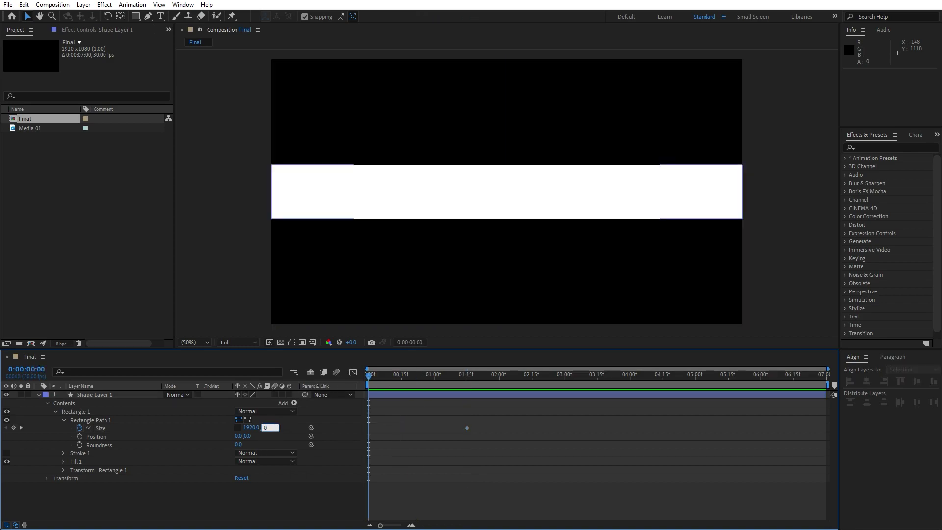
pyautogui.click(250, 501)
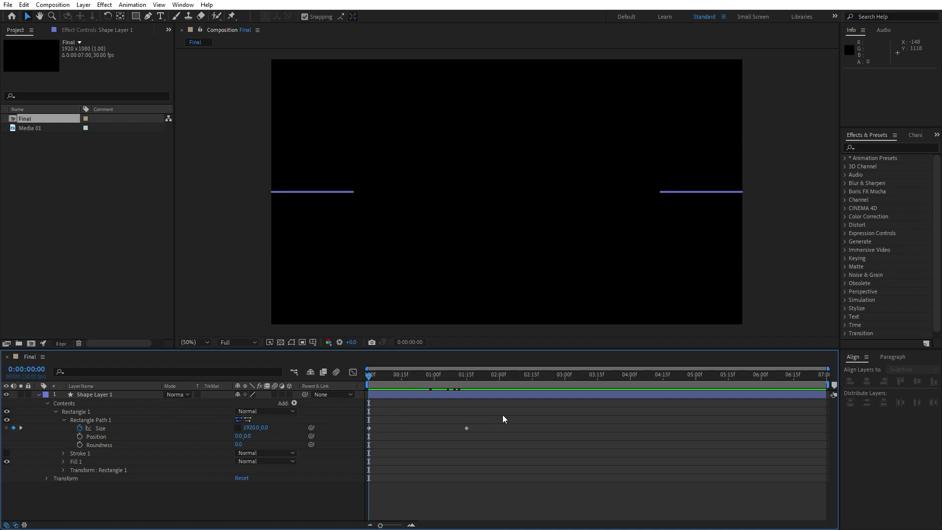
pyautogui.moveTo(503, 418); pyautogui.dragTo(334, 445)
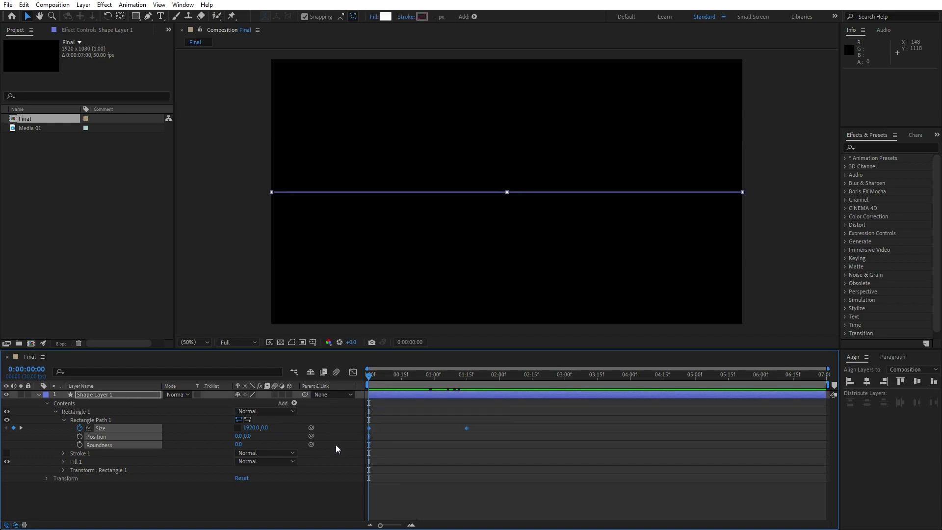
pyautogui.press('F9')
pyautogui.moveTo(400, 383); pyautogui.dragTo(425, 381)
# - In the speed graph, drag the last Size keyframe's influence left for a stronger ease-in
pyautogui.click(353, 372)
pyautogui.moveTo(497, 464); pyautogui.dragTo(443, 506)
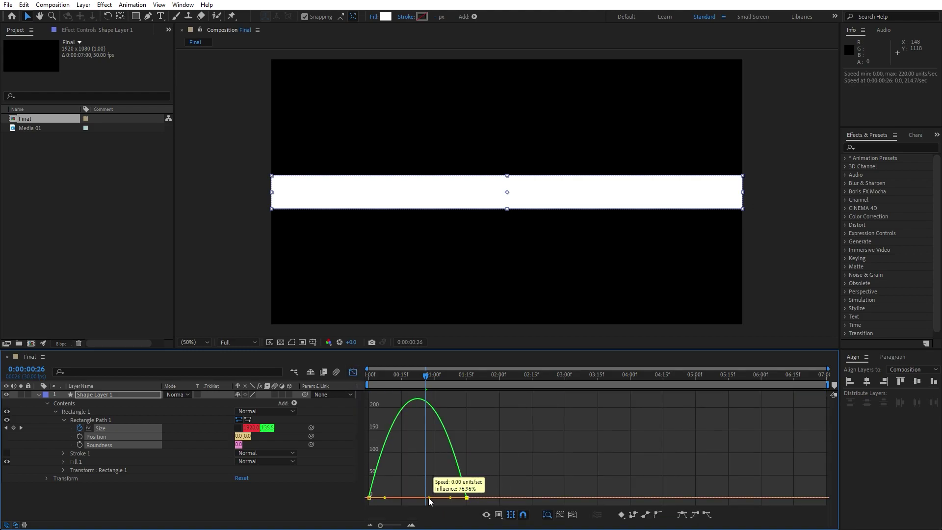
pyautogui.moveTo(395, 480); pyautogui.dragTo(398, 498)
pyautogui.rightClick(501, 438)
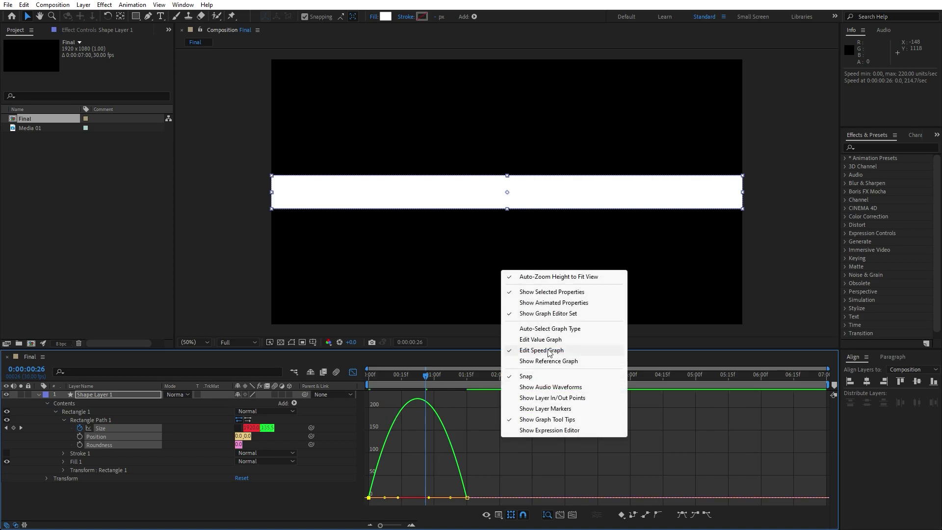
pyautogui.click(475, 460)
pyautogui.click(466, 498)
pyautogui.moveTo(450, 501)
pyautogui.mouseDown()
pyautogui.moveTo(371, 507)
pyautogui.moveTo(409, 498)
pyautogui.mouseUp()
pyautogui.click(352, 385)
# - Preview the growing bar, park time at 0:00:01:19, and collapse Shape Layer 1
pyautogui.click(306, 514)
pyautogui.press('space')
pyautogui.click(375, 376)
pyautogui.moveTo(374, 377); pyautogui.dragTo(476, 377)
pyautogui.click(39, 395)
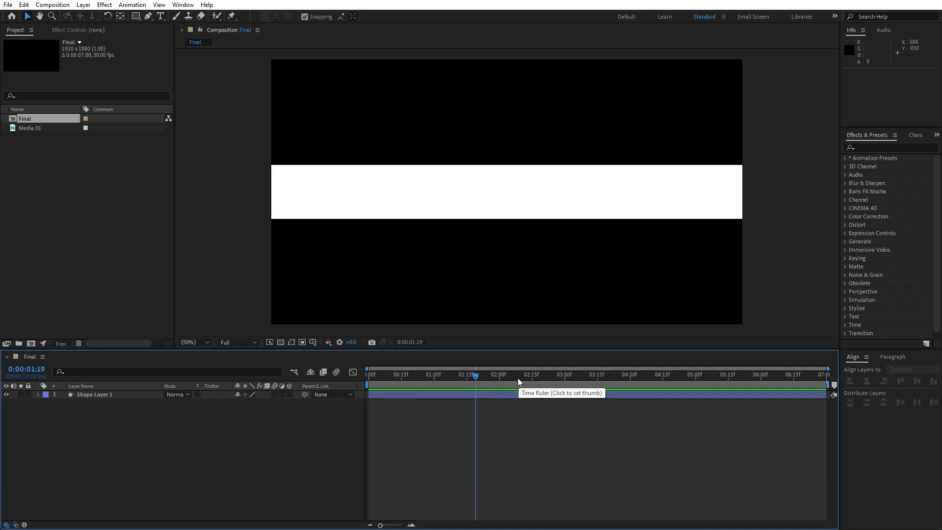
# - Duplicate the bar, move the copy to the frame's bottom edge, and name it Shape Layer 5
pyautogui.click(123, 395)
pyautogui.hotkey('ctrl', 'd')
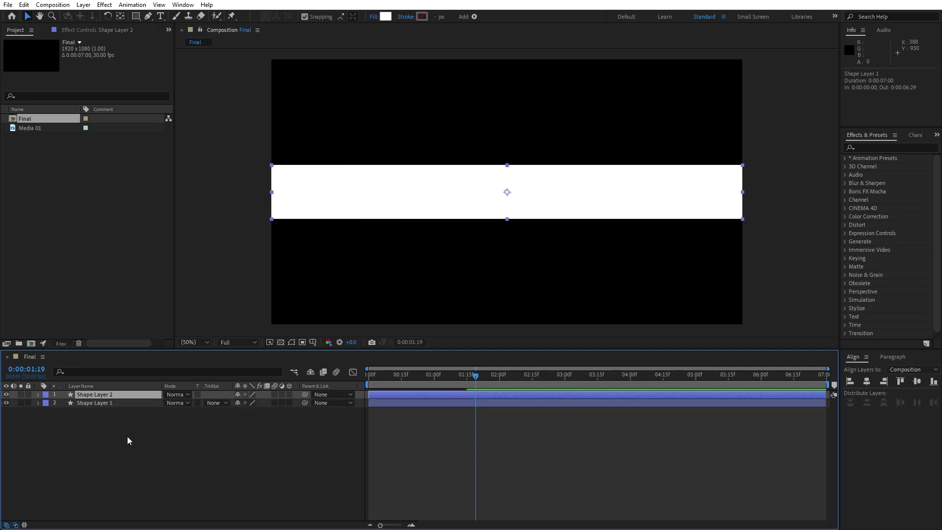
pyautogui.moveTo(116, 393); pyautogui.dragTo(110, 416)
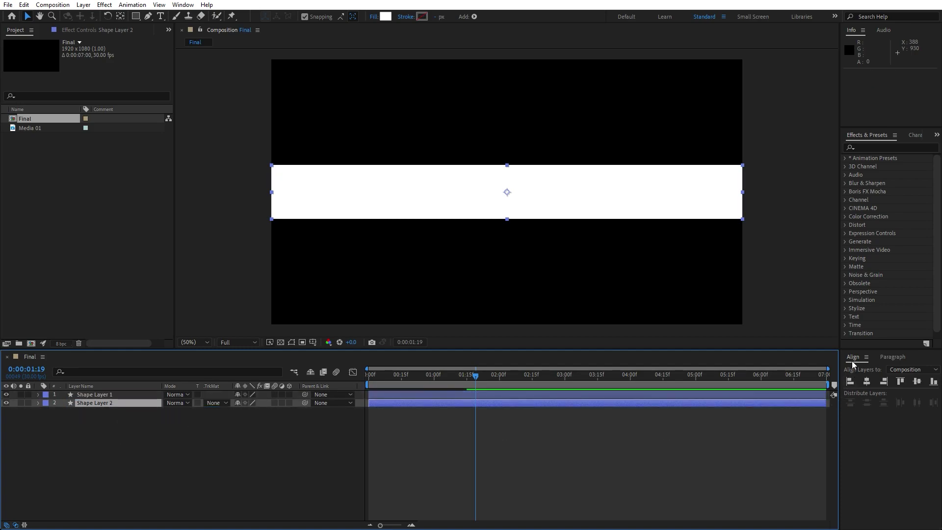
pyautogui.click(933, 381)
pyautogui.click(128, 405)
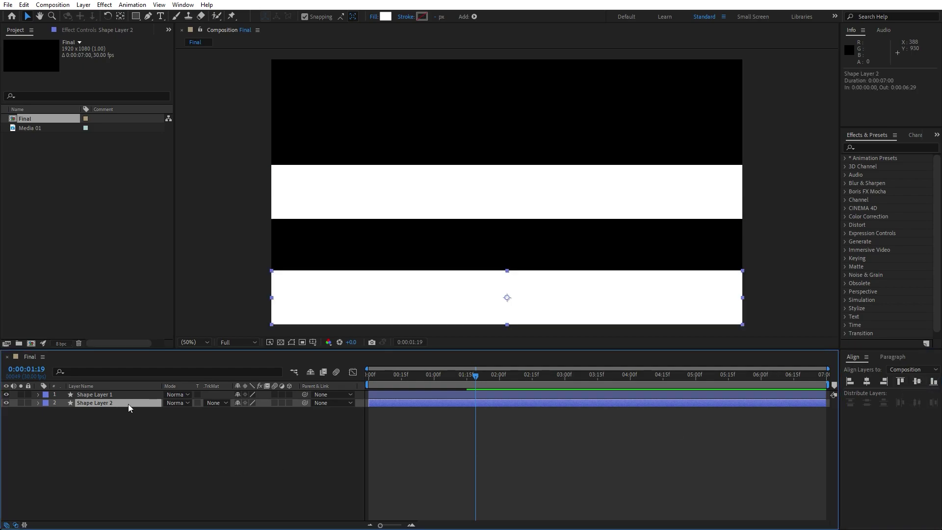
pyautogui.press('Return')
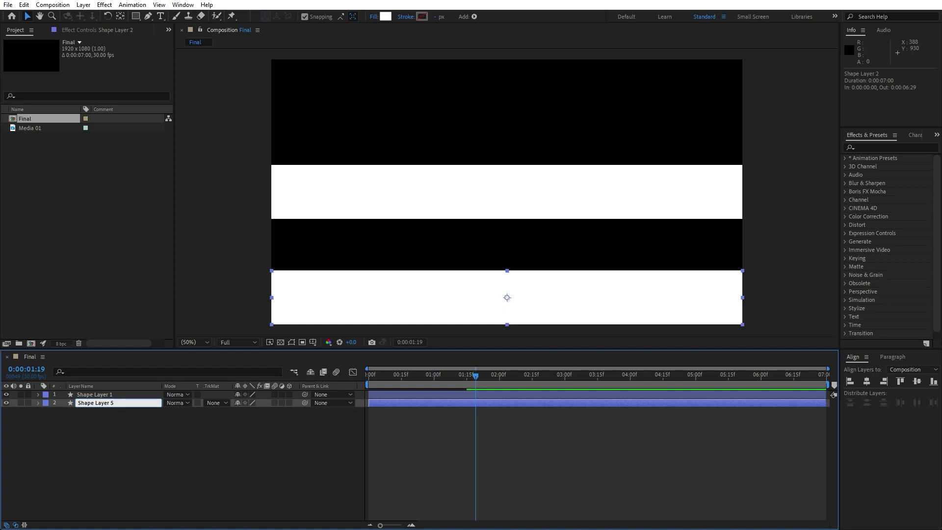
pyautogui.click(112, 394)
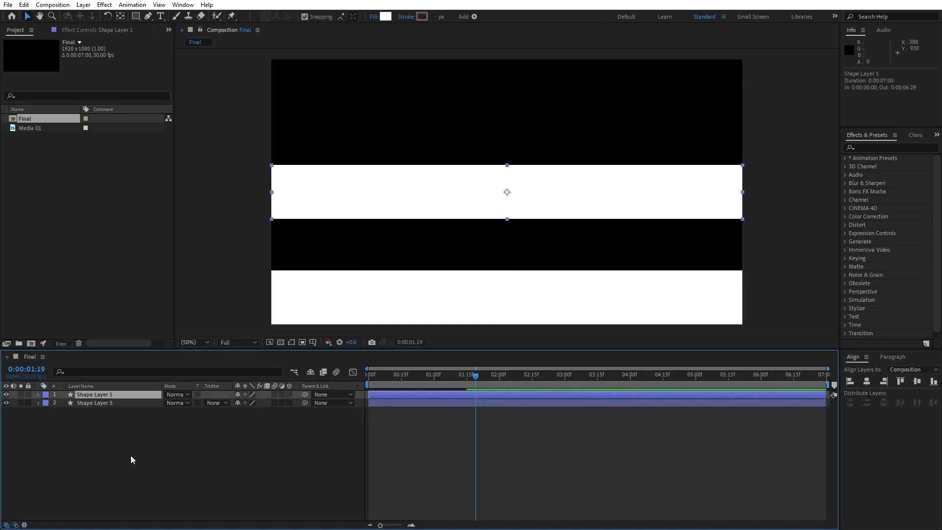
# - Add another copy at the top edge and rename the top and middle bars Shape Layer 1 and 3
pyautogui.hotkey('ctrl', 'd')
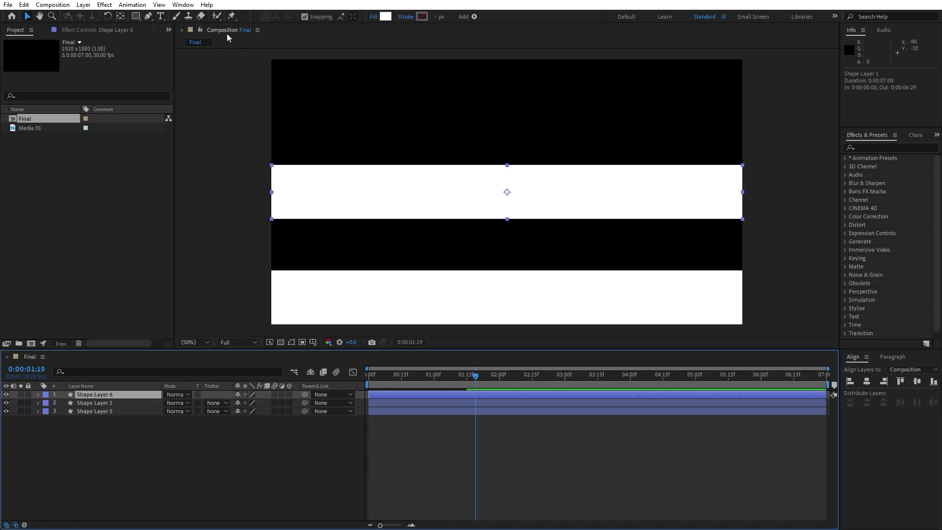
pyautogui.click(182, 5)
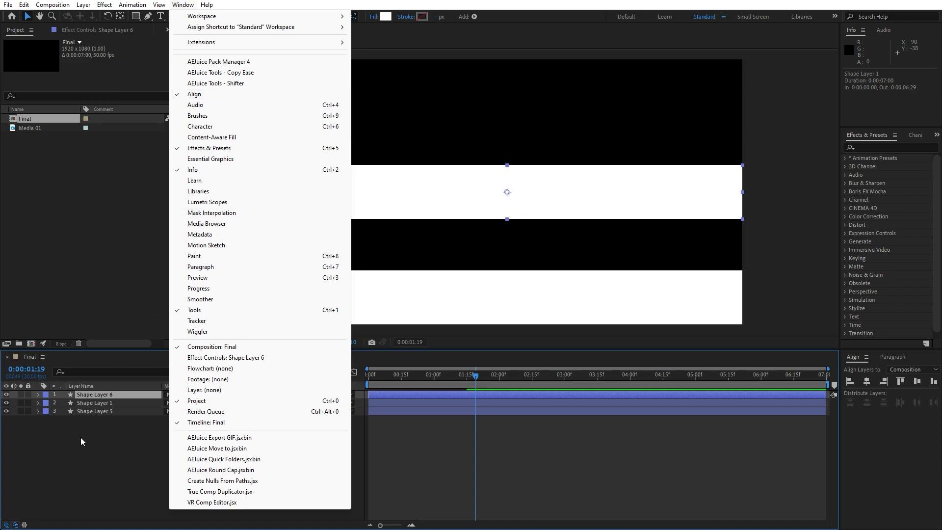
pyautogui.click(101, 397)
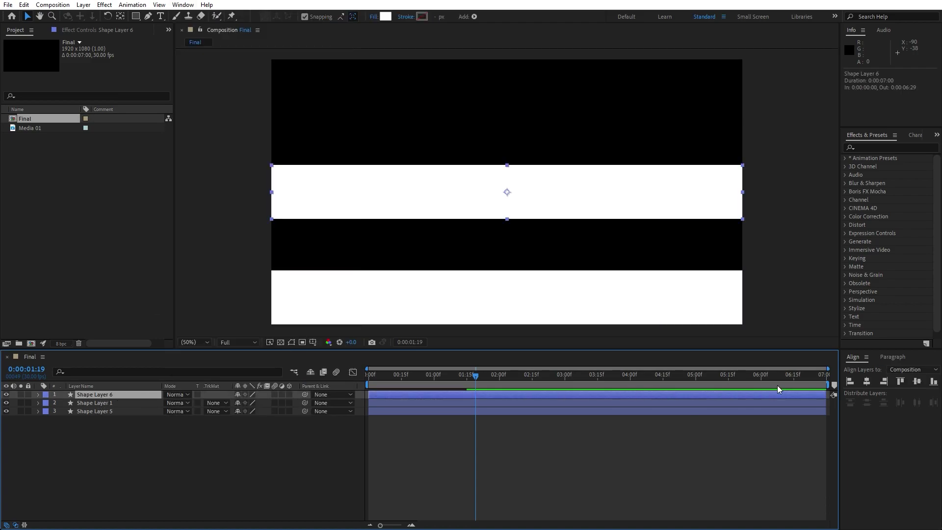
pyautogui.click(900, 381)
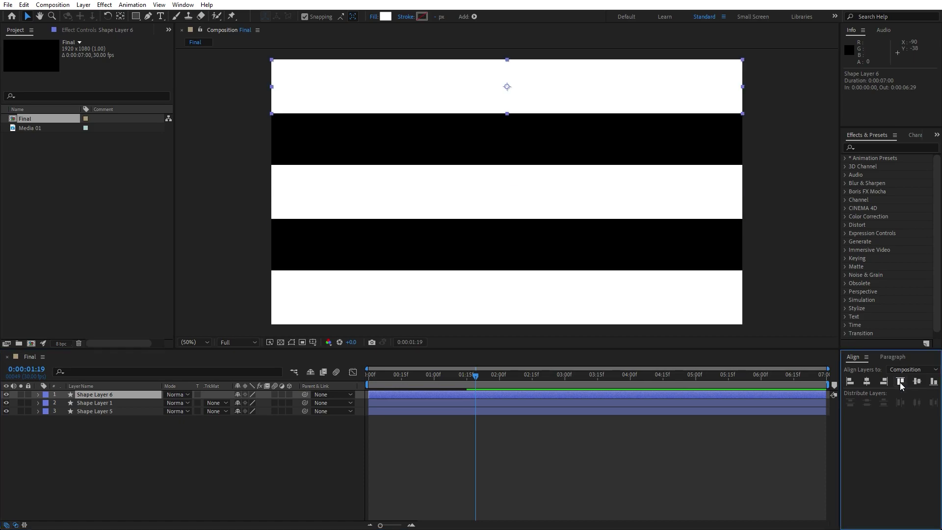
pyautogui.click(105, 394)
pyautogui.press('Return')
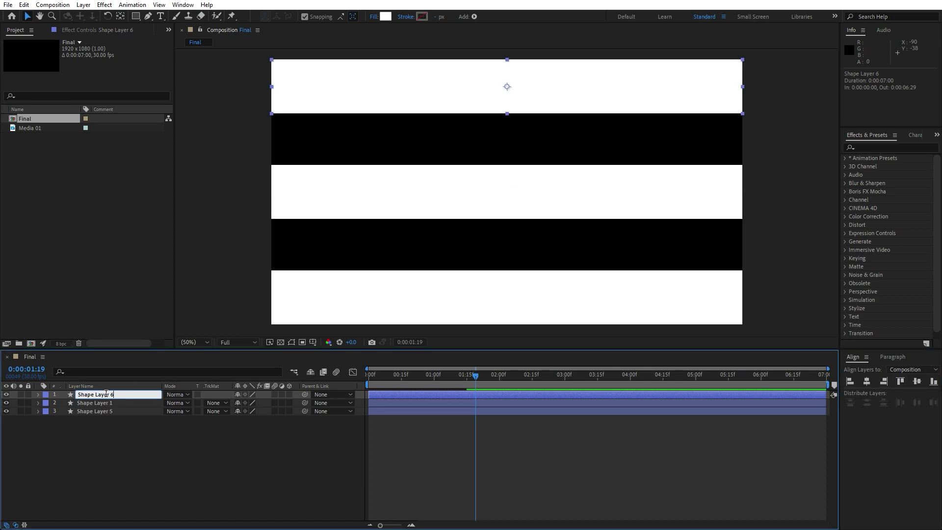
pyautogui.click(110, 403)
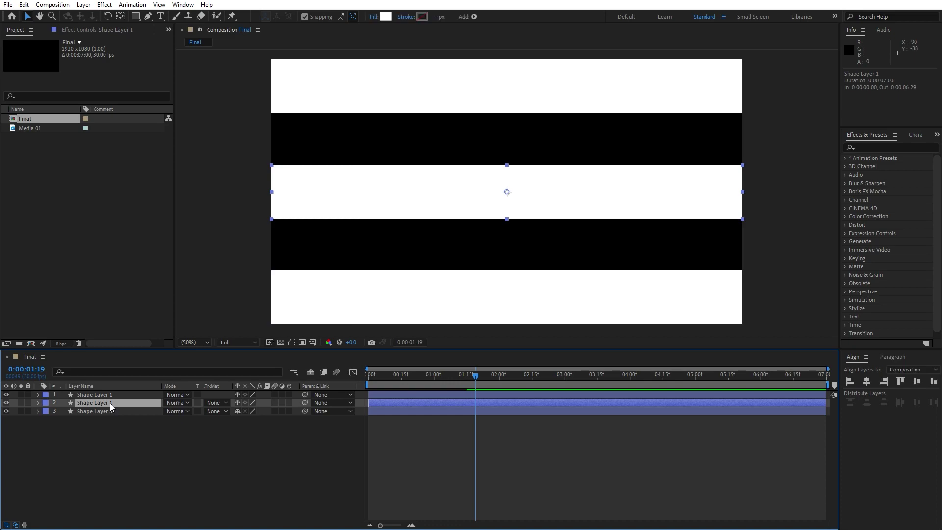
pyautogui.press('Return')
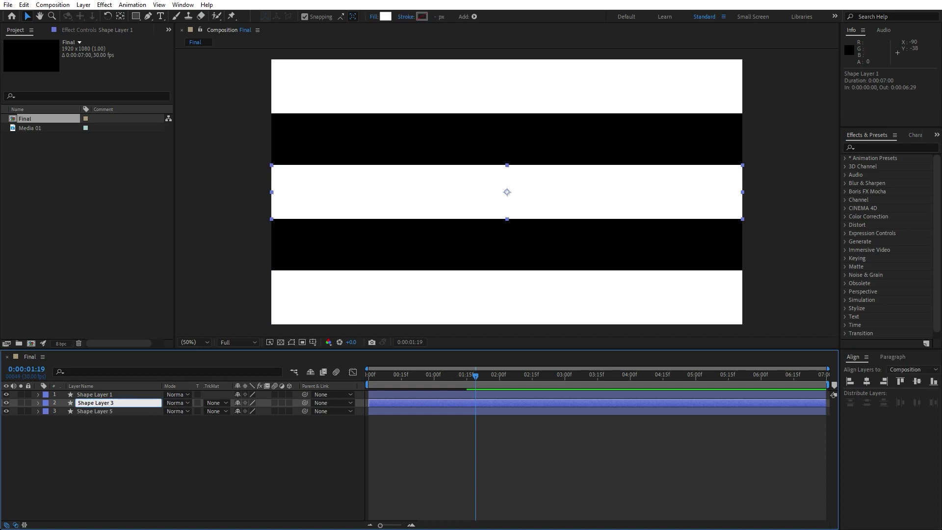
pyautogui.click(114, 458)
# - Duplicate Shape Layer 1 with the playhead at 0:00:02:02
pyautogui.click(107, 395)
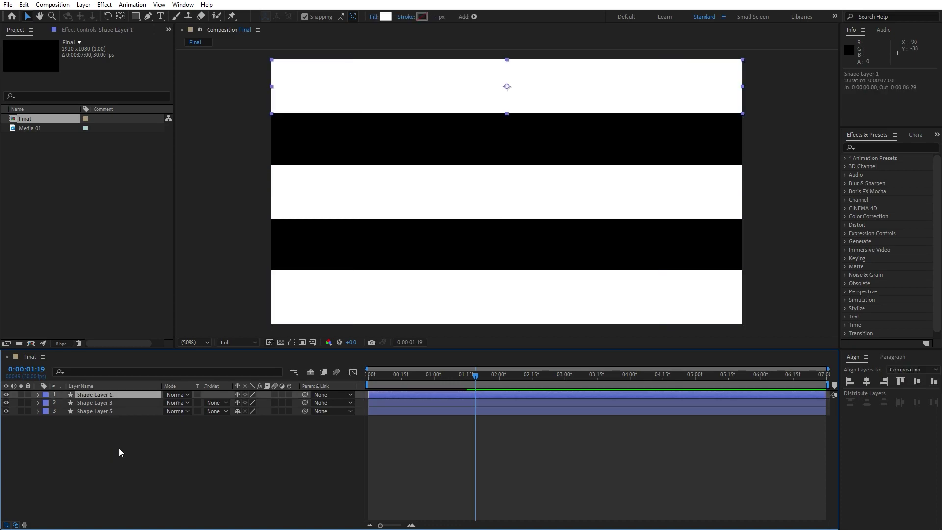
pyautogui.moveTo(478, 378); pyautogui.dragTo(504, 378)
pyautogui.hotkey('ctrl', 'd')
# - Rename the copy Shape Layer 2, place it below Layer 1, and nudge it down into the upper gap
pyautogui.press('Return')
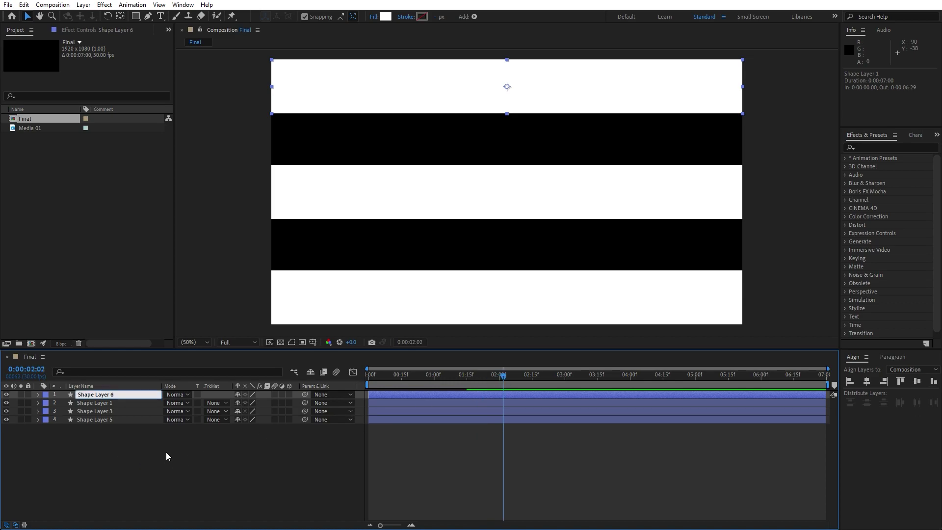
pyautogui.press('BackSpace')
pyautogui.write('2')
pyautogui.click(167, 461)
pyautogui.moveTo(119, 395); pyautogui.dragTo(119, 404)
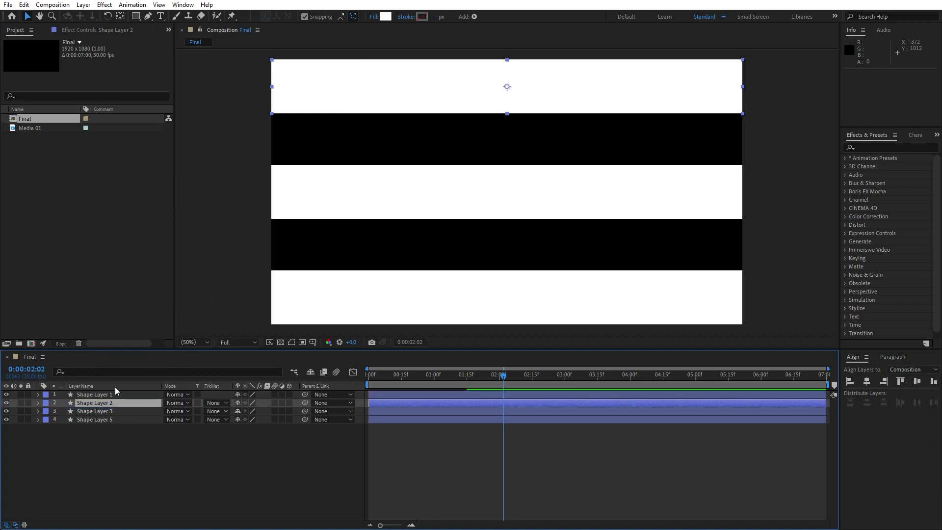
pyautogui.click(111, 402)
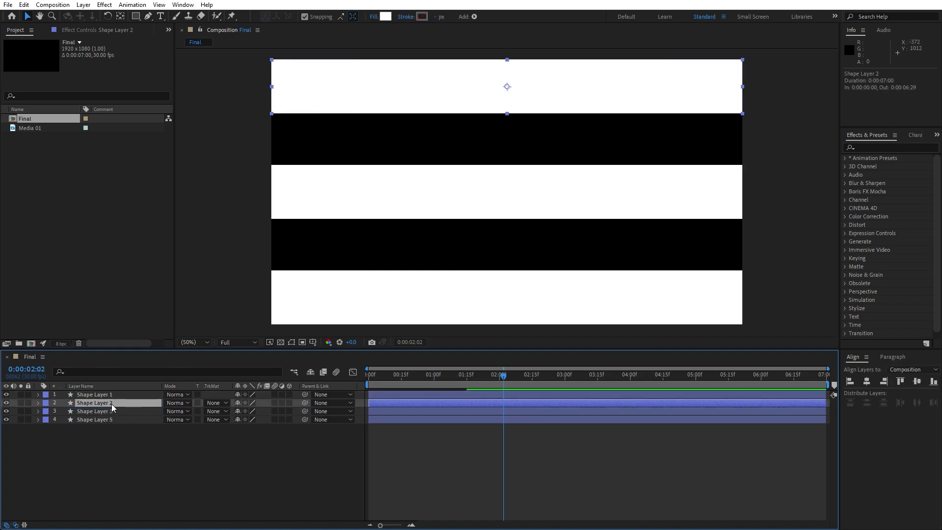
pyautogui.hotkey('shift', 'Down')
pyautogui.hotkey('shift', 'Down')
pyautogui.hotkey('shift', 'Down')
pyautogui.hotkey('shift', 'Down')
pyautogui.hotkey('shift', 'Down')
pyautogui.hotkey('shift', 'Down')
pyautogui.hotkey('shift', 'Down')
pyautogui.hotkey('shift', 'Down')
pyautogui.hotkey('shift', 'Down')
pyautogui.hotkey('shift', 'Down')
pyautogui.hotkey('shift', 'Down')
pyautogui.hotkey('shift', 'Down')
pyautogui.hotkey('shift', 'Down')
pyautogui.hotkey('shift', 'Down')
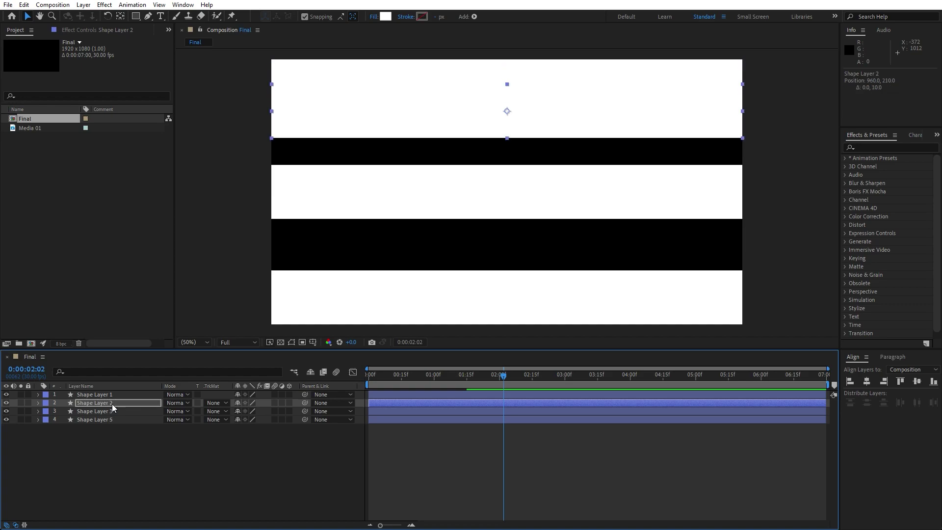
pyautogui.hotkey('shift', 'Down')
pyautogui.hotkey('shift', 'Down')
pyautogui.hotkey('shift', 'Down')
pyautogui.hotkey('shift', 'Down')
pyautogui.hotkey('shift', 'Down')
pyautogui.hotkey('shift', 'Down')
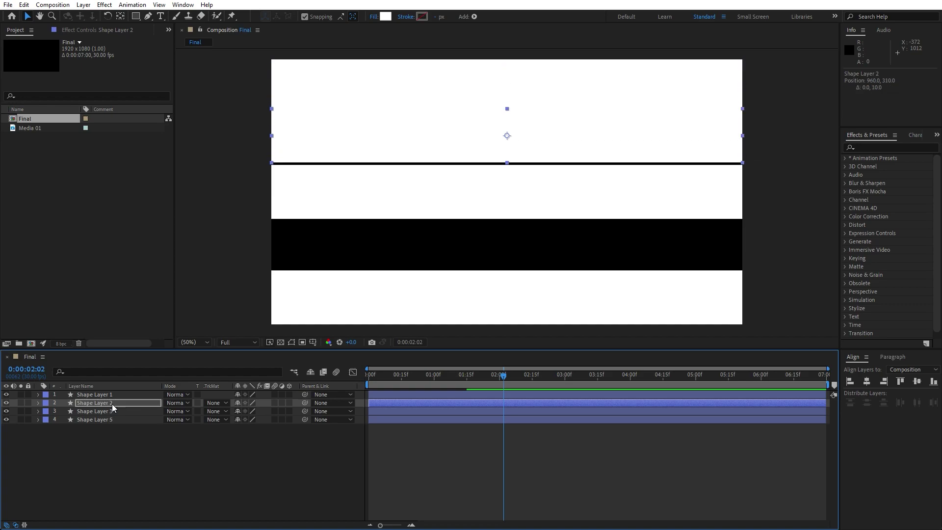
pyautogui.press('Down')
pyautogui.press('Down')
pyautogui.press('Down')
pyautogui.press('Down')
pyautogui.press('Down')
pyautogui.press('Down')
pyautogui.press('Down')
pyautogui.press('Down')
pyautogui.press('Down')
pyautogui.press('Down')
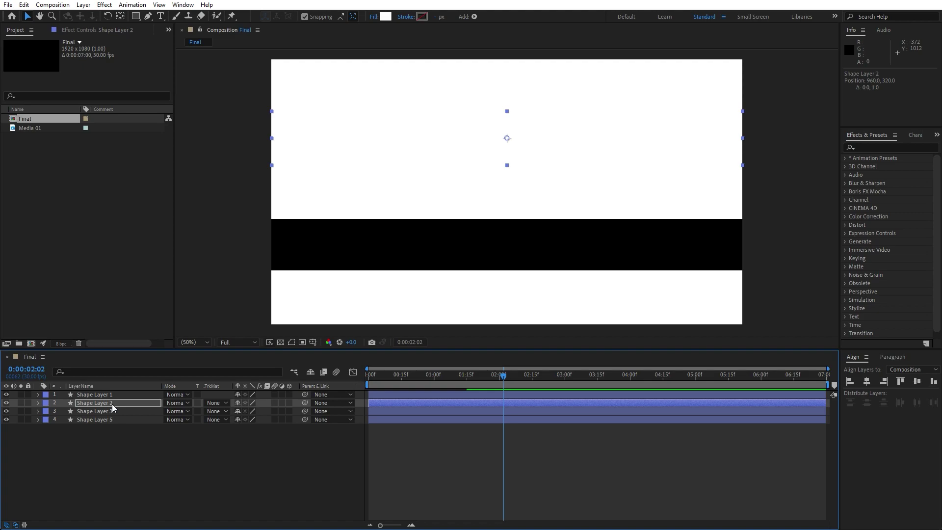
# - Duplicate Shape Layer 3 as Shape Layer 4 and nudge it down to 960, 760 to fill the lower gap
pyautogui.click(112, 412)
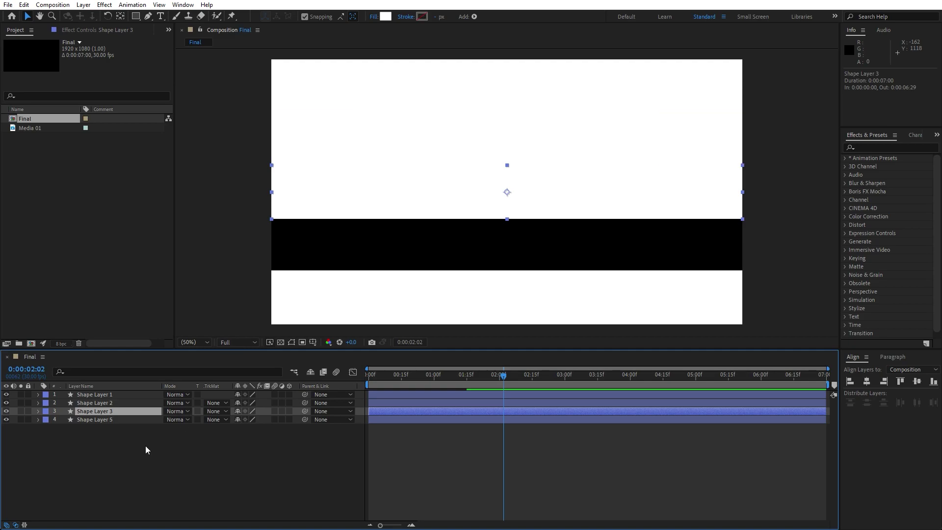
pyautogui.hotkey('ctrl', 'd')
pyautogui.moveTo(110, 414); pyautogui.dragTo(111, 425)
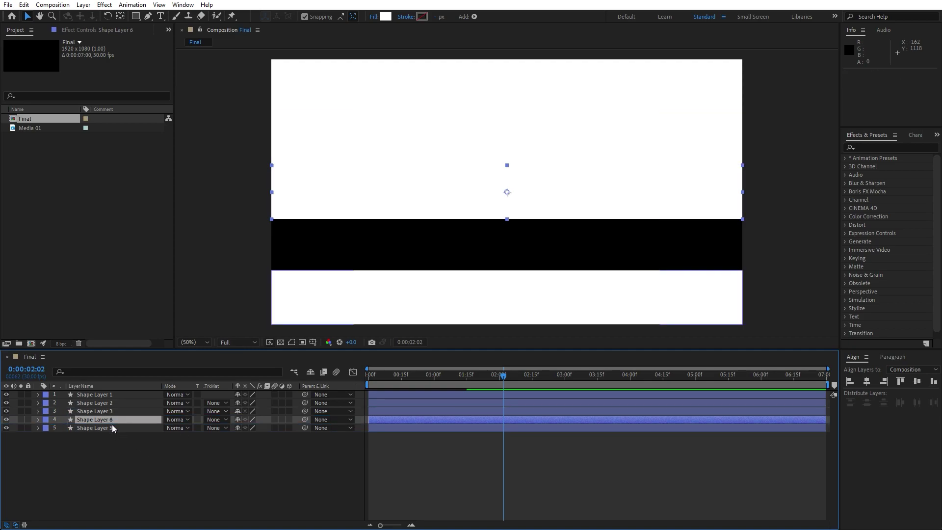
pyautogui.press('Return')
pyautogui.press('End')
pyautogui.press('BackSpace')
pyautogui.write('4')
pyautogui.click(141, 459)
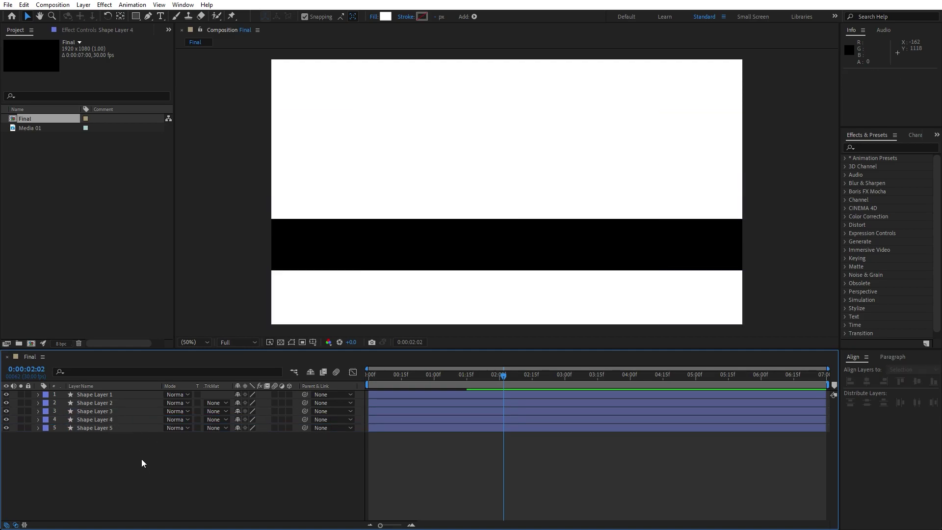
pyautogui.click(116, 419)
pyautogui.hotkey('shift', 'Down')
pyautogui.hotkey('shift', 'Down')
pyautogui.hotkey('shift', 'Down')
pyautogui.hotkey('shift', 'Down')
pyautogui.hotkey('shift', 'Down')
pyautogui.hotkey('shift', 'Down')
pyautogui.hotkey('shift', 'Down')
pyautogui.hotkey('shift', 'Down')
pyautogui.hotkey('shift', 'Down')
pyautogui.hotkey('shift', 'Down')
pyautogui.hotkey('shift', 'Down')
pyautogui.hotkey('shift', 'Down')
pyautogui.hotkey('shift', 'Down')
pyautogui.hotkey('shift', 'Down')
pyautogui.hotkey('shift', 'Down')
pyautogui.hotkey('shift', 'Down')
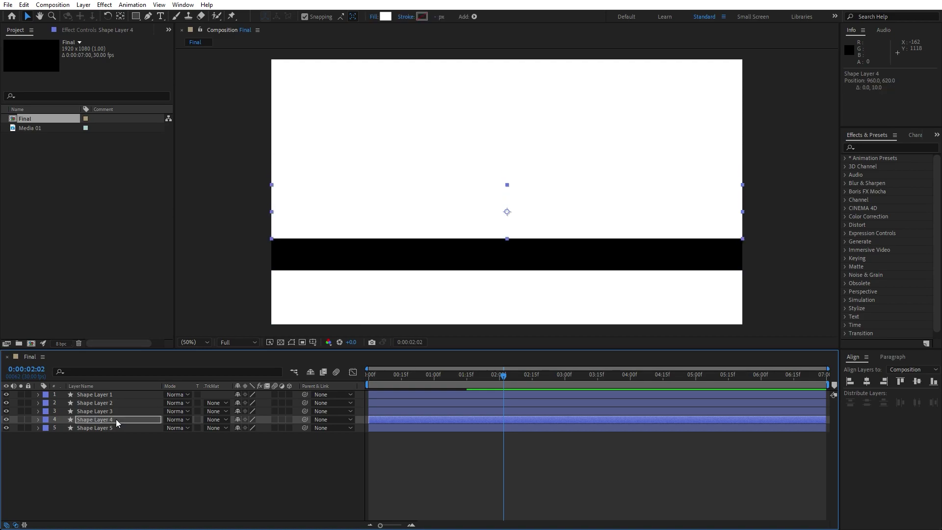
pyautogui.hotkey('shift', 'Down')
pyautogui.hotkey('shift', 'Down')
pyautogui.hotkey('shift', 'Down')
pyautogui.hotkey('shift', 'Down')
pyautogui.hotkey('shift', 'Down')
pyautogui.hotkey('shift', 'Down')
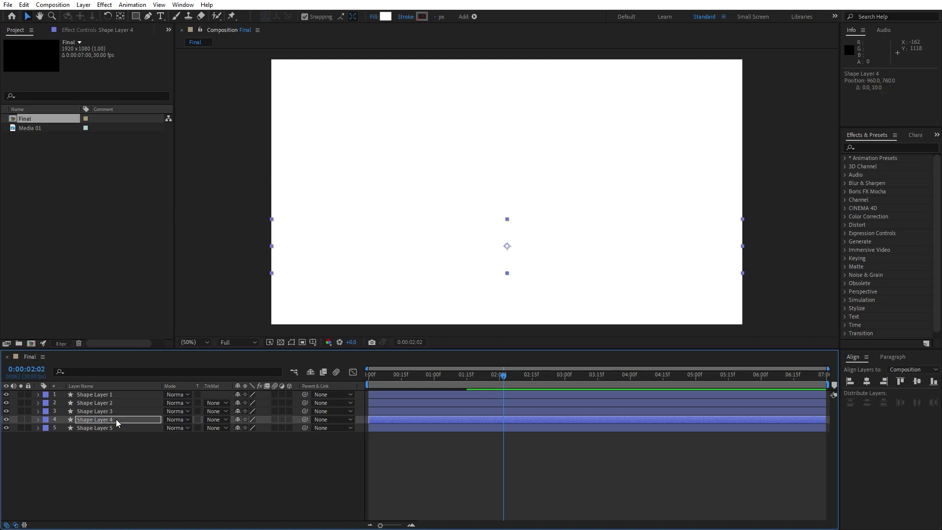
# - Preview the five-stripe animation, checking frames around 0:00:00:20 and 0:00:01:01
pyautogui.press('space')
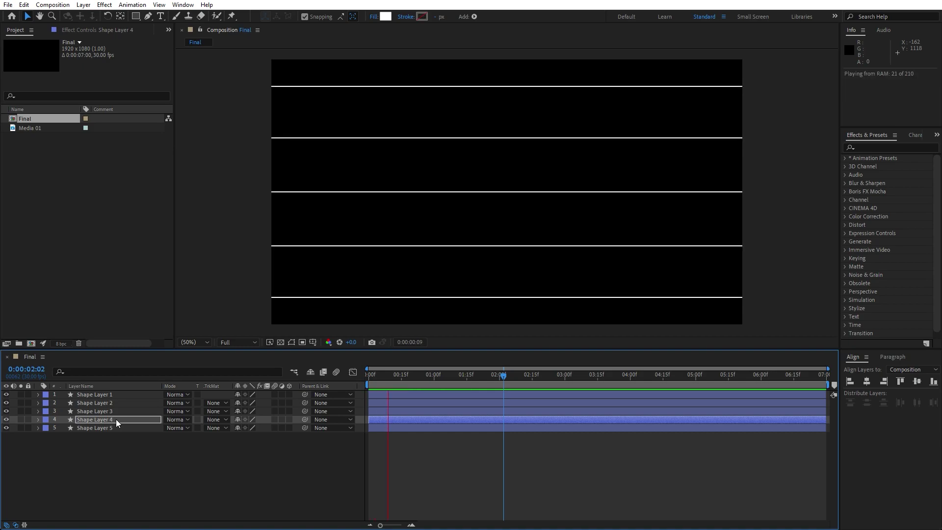
pyautogui.moveTo(393, 376); pyautogui.dragTo(435, 377)
pyautogui.press(',')
pyautogui.press(',')
pyautogui.moveTo(143, 475); pyautogui.dragTo(82, 388)
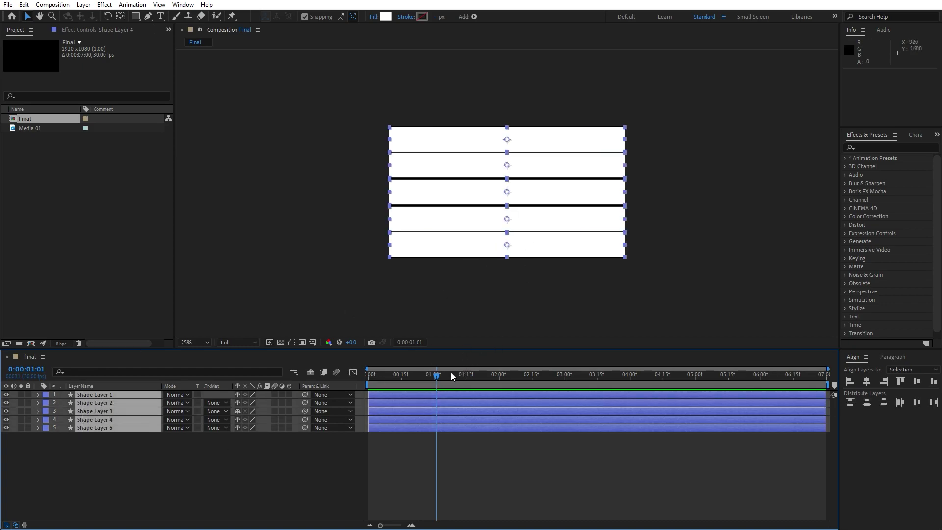
pyautogui.press('.')
pyautogui.press('.')
pyautogui.press('F2')
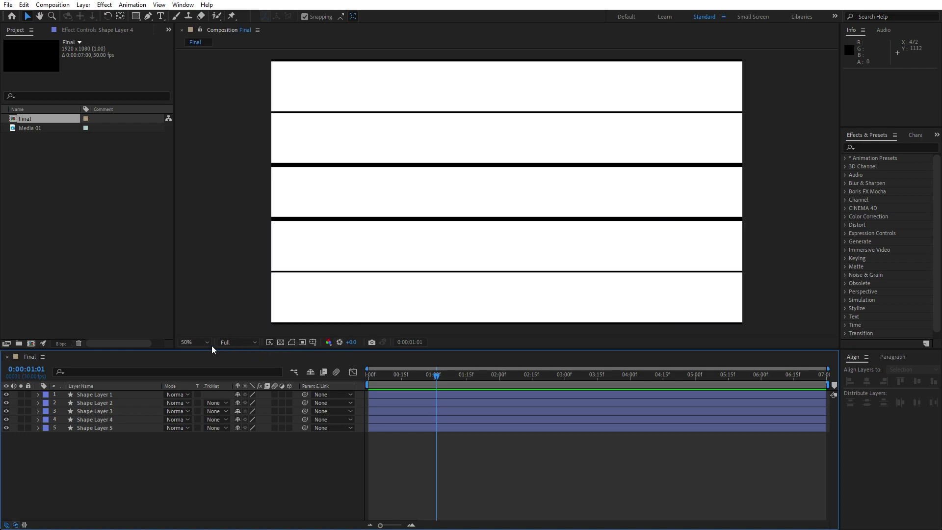
# - Set viewer magnification to Fit up to 100% and zoom the timeline in to individual frames
pyautogui.click(200, 342)
pyautogui.click(212, 364)
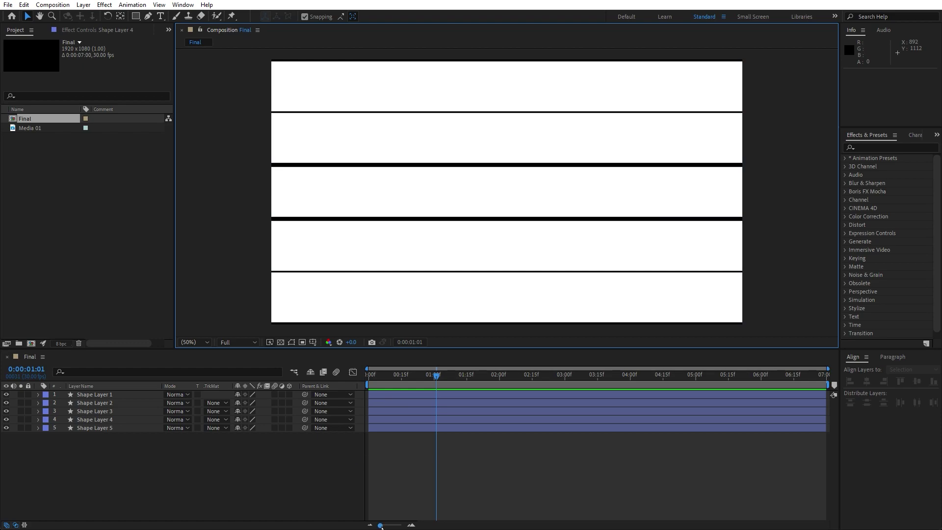
pyautogui.moveTo(381, 526); pyautogui.dragTo(396, 525)
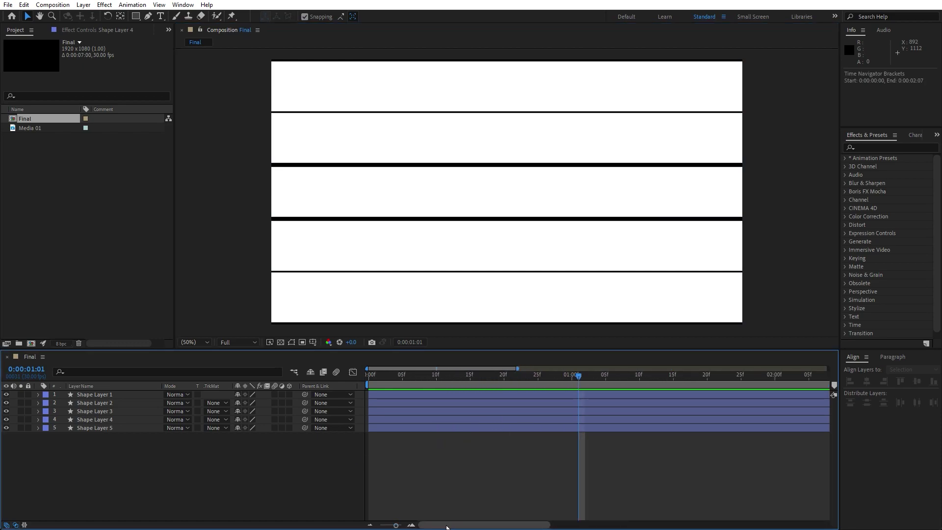
# - Offset Shape Layers 2–5 to start at 3, 6, 9 and 12 frames
pyautogui.press('=')
pyautogui.press('=')
pyautogui.press('=')
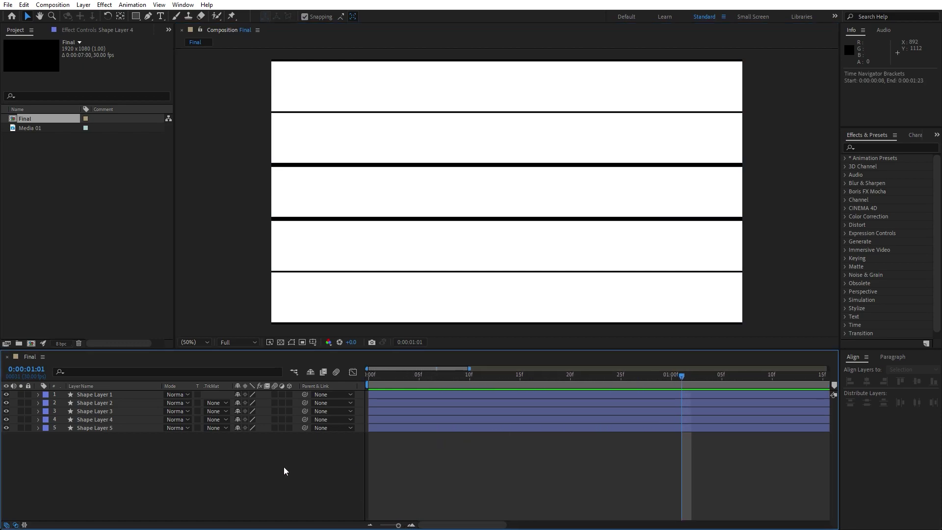
pyautogui.click(110, 403)
pyautogui.moveTo(384, 403); pyautogui.dragTo(510, 424)
pyautogui.click(134, 411)
pyautogui.click(126, 420)
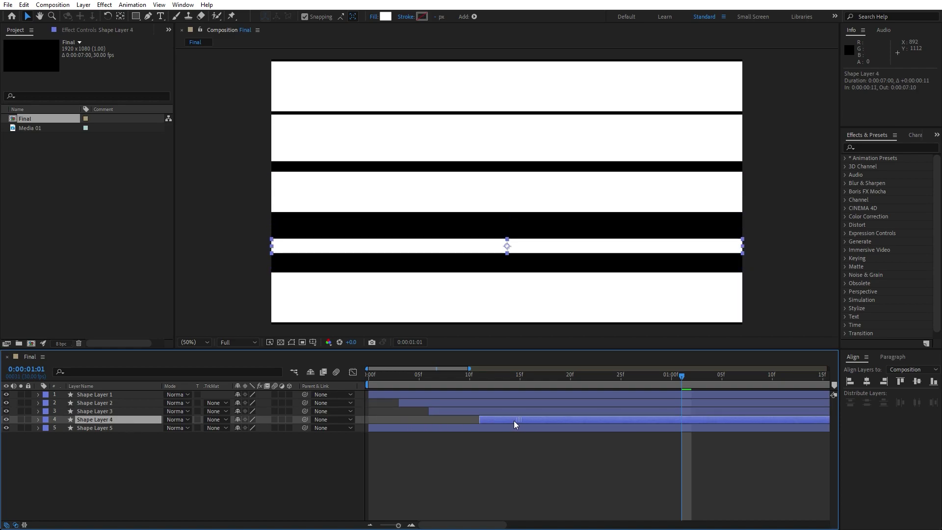
pyautogui.moveTo(513, 420); pyautogui.dragTo(500, 423)
pyautogui.click(112, 429)
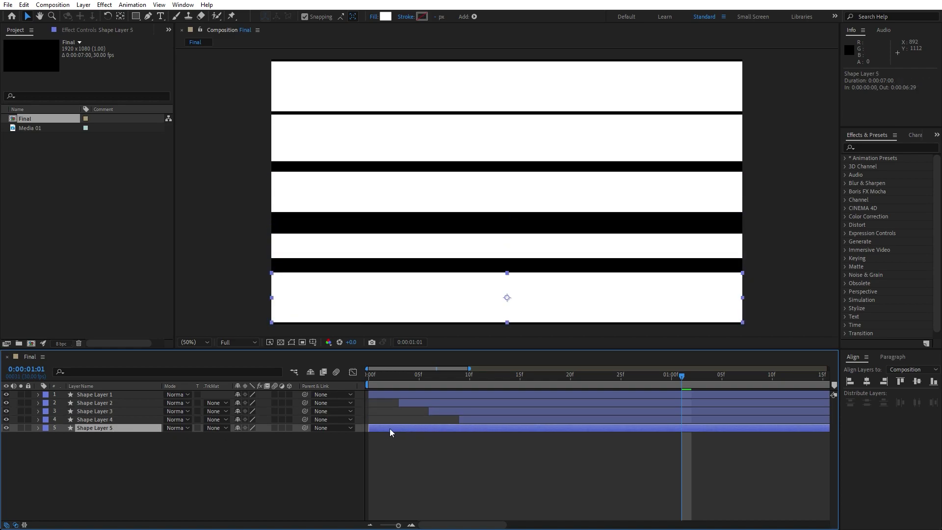
pyautogui.moveTo(390, 428); pyautogui.dragTo(508, 428)
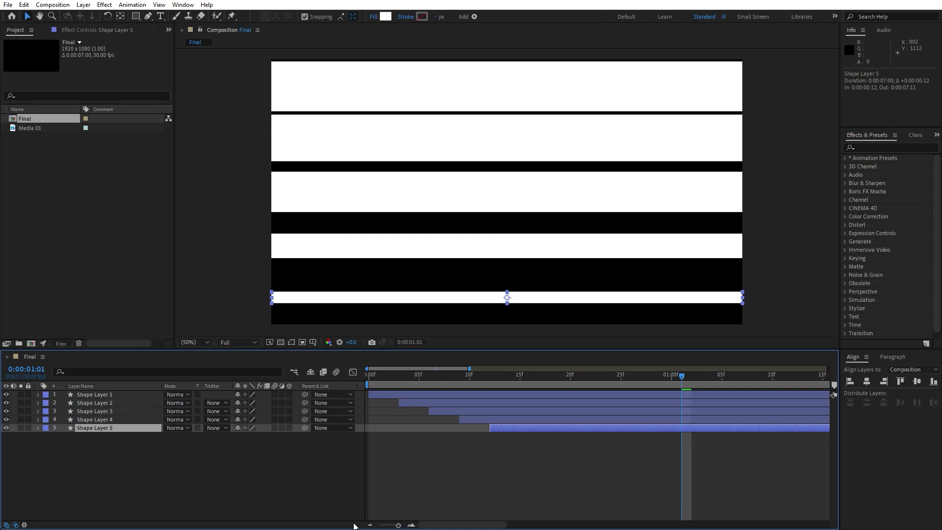
# - Preview the staggered stripes and select all five shape layers
pyautogui.moveTo(400, 526); pyautogui.dragTo(384, 525)
pyautogui.click(294, 494)
pyautogui.press('space')
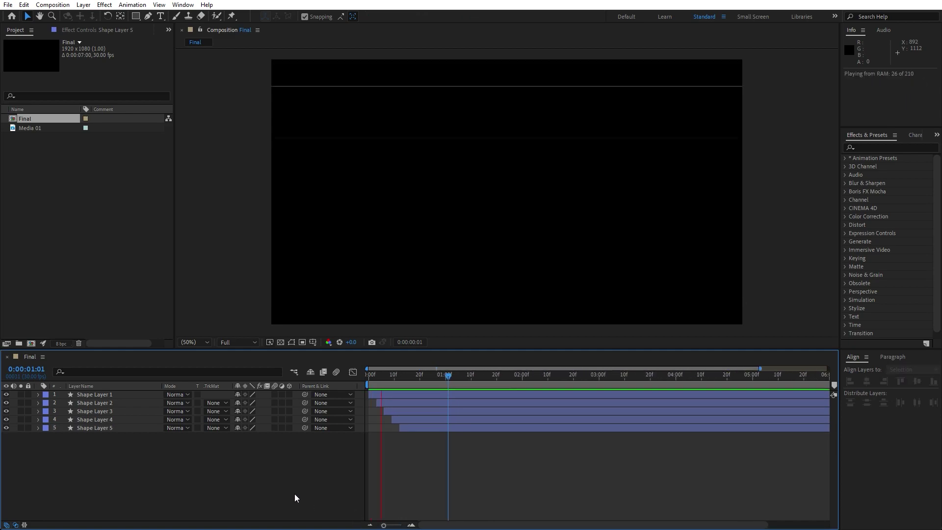
pyautogui.moveTo(427, 376); pyautogui.dragTo(474, 376)
pyautogui.moveTo(156, 457); pyautogui.dragTo(67, 340)
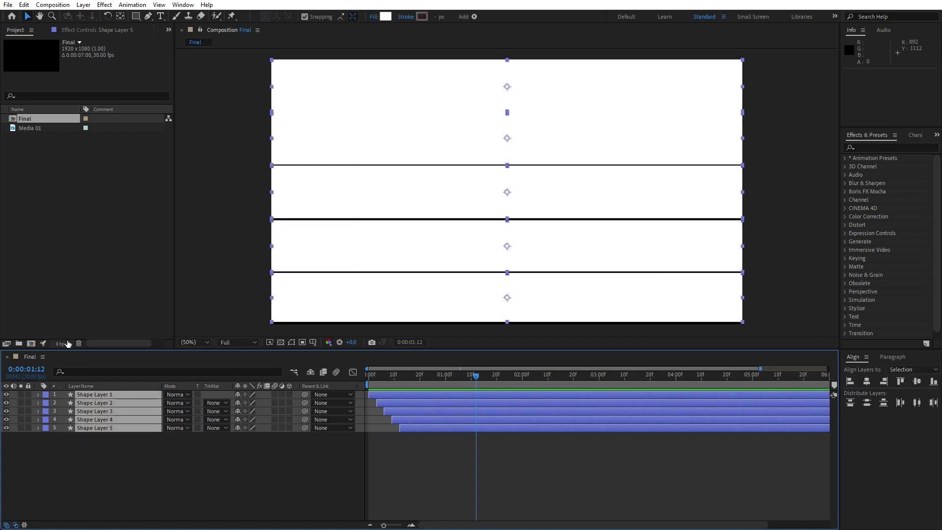
# - Pre-compose the five shape layers into Matte, then add Media 01 to Final above it
pyautogui.rightClick(108, 417)
pyautogui.click(172, 366)
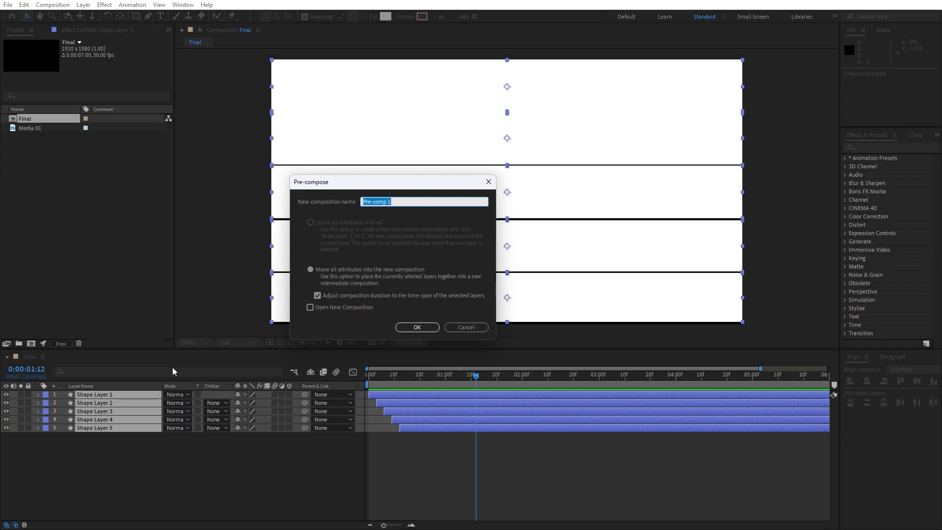
pyautogui.write('Matte')
pyautogui.click(417, 328)
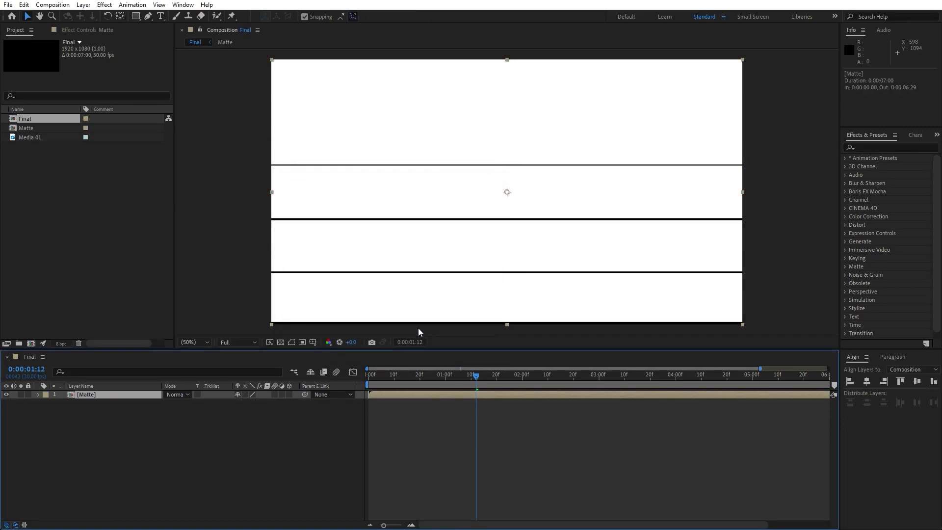
pyautogui.moveTo(29, 138); pyautogui.dragTo(149, 390)
# - Duplicate Matte above Media 01 and slide both layers to start at 5 frames
pyautogui.click(121, 437)
pyautogui.click(95, 404)
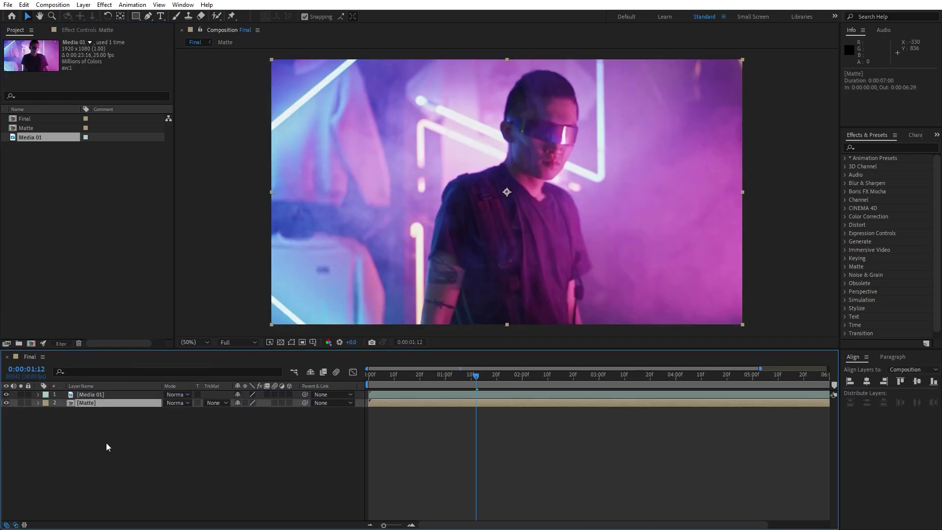
pyautogui.hotkey('ctrl', 'd')
pyautogui.moveTo(89, 402); pyautogui.dragTo(94, 393)
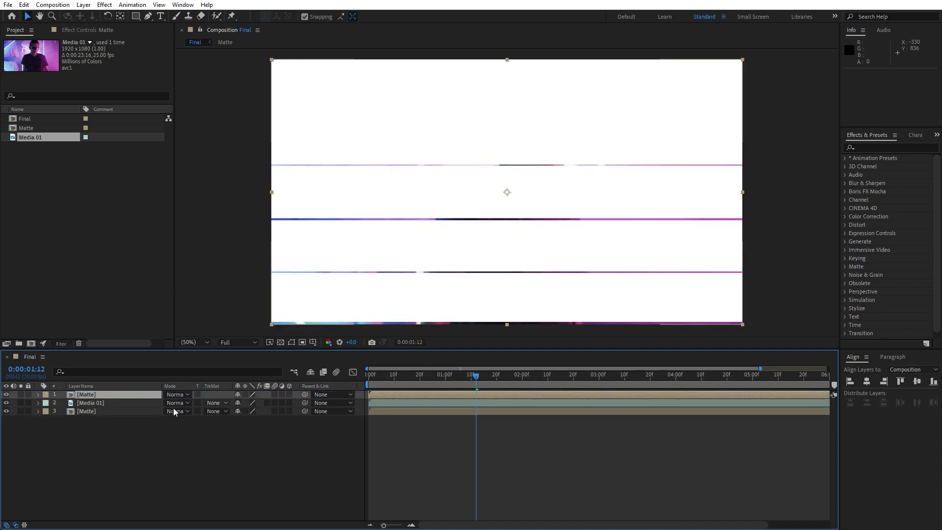
pyautogui.keyDown('ctrl'); pyautogui.click(96, 403); pyautogui.keyUp('ctrl')
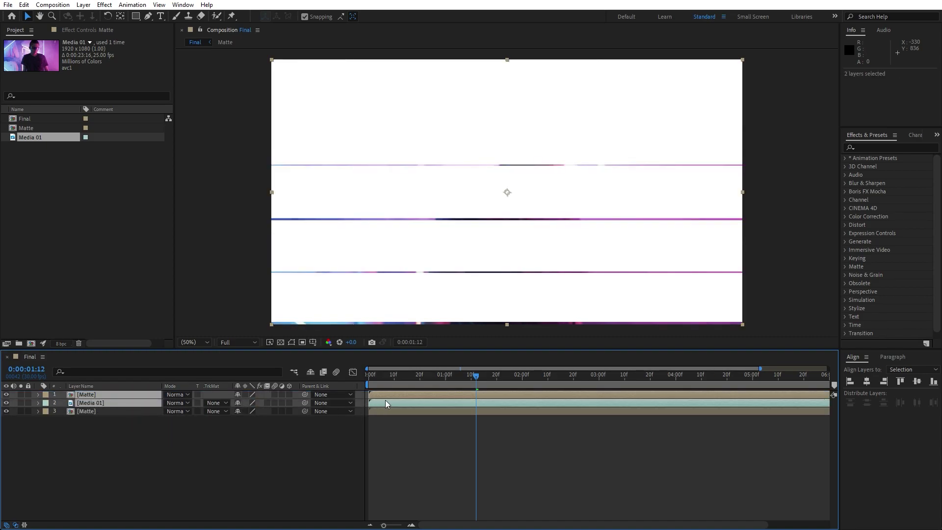
pyautogui.moveTo(385, 525); pyautogui.dragTo(422, 525)
pyautogui.moveTo(381, 403); pyautogui.dragTo(418, 404)
pyautogui.click(250, 431)
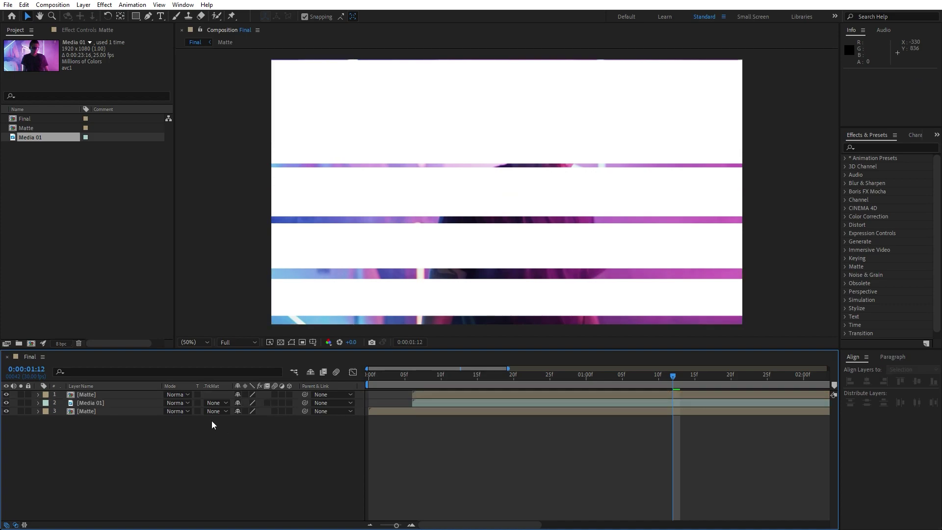
# - Set Media 01's track matte to Alpha Matte, toggling the Switches/Modes columns
pyautogui.click(90, 403)
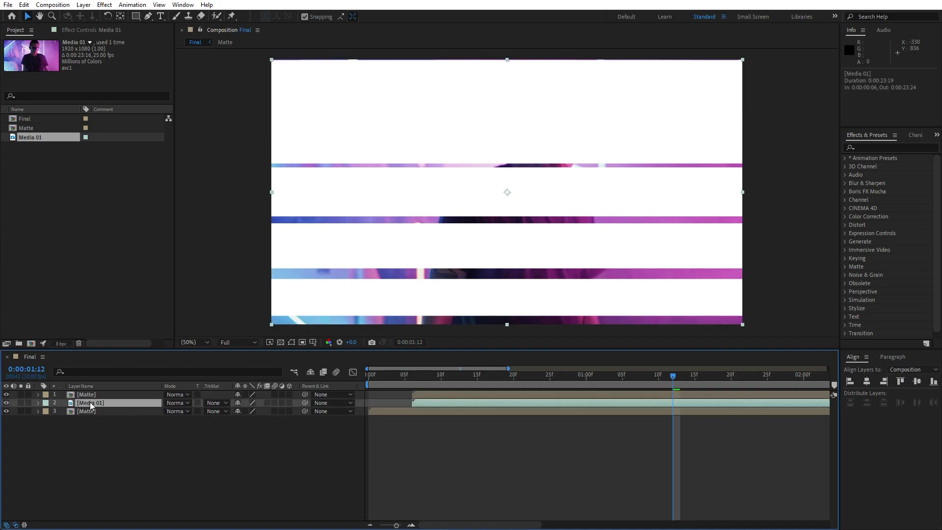
pyautogui.click(216, 403)
pyautogui.click(231, 426)
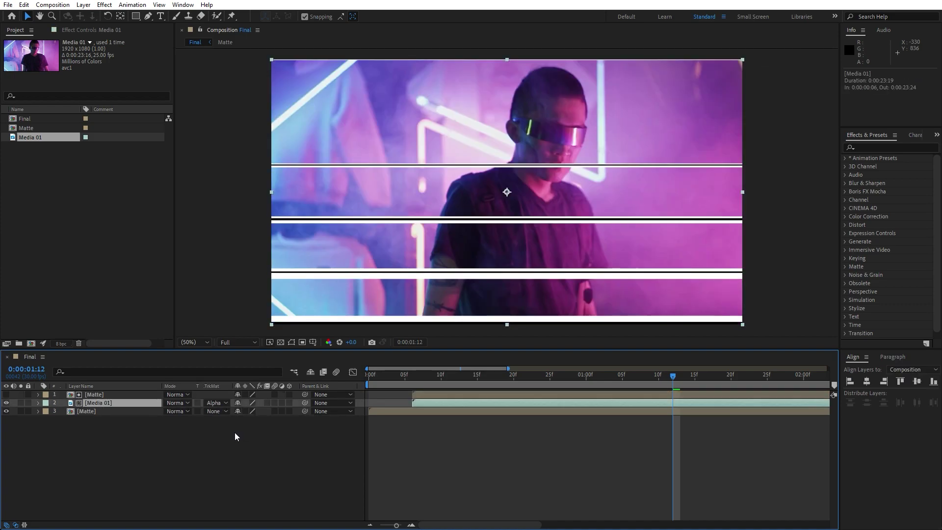
pyautogui.click(16, 525)
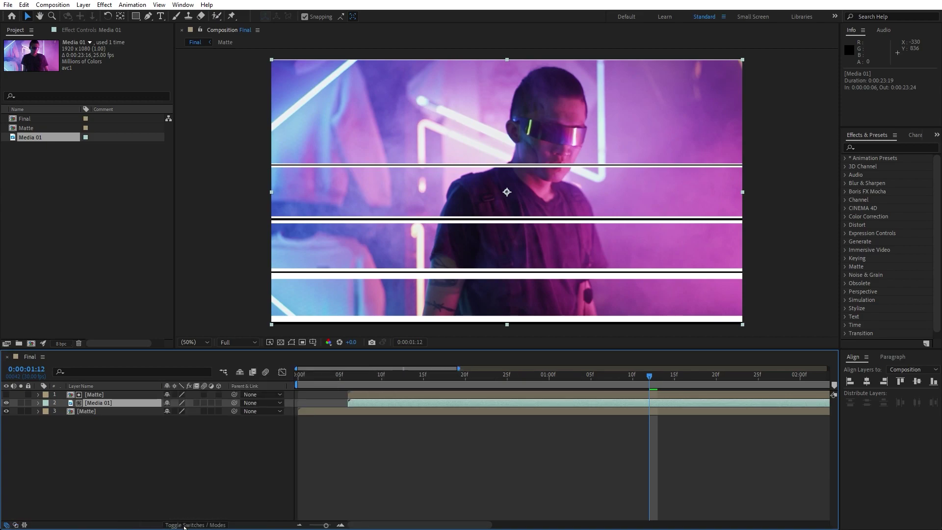
pyautogui.click(201, 525)
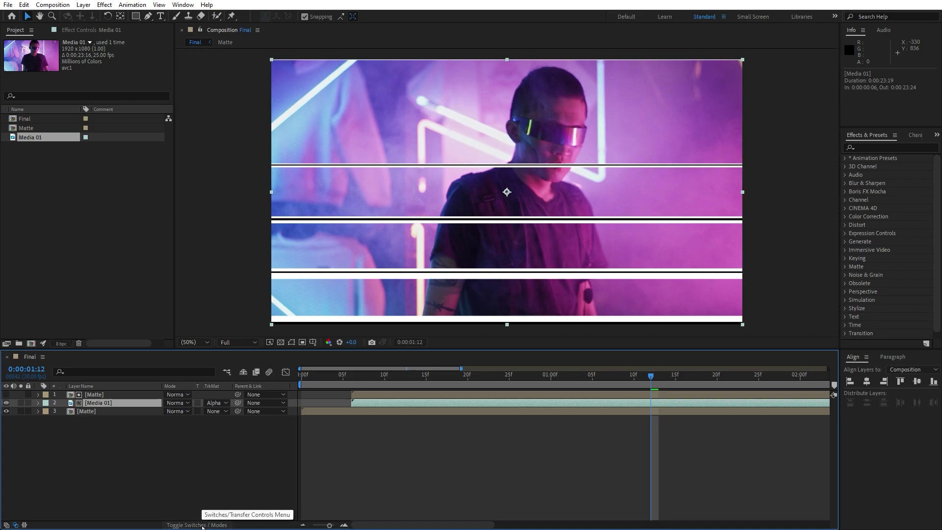
pyautogui.click(202, 525)
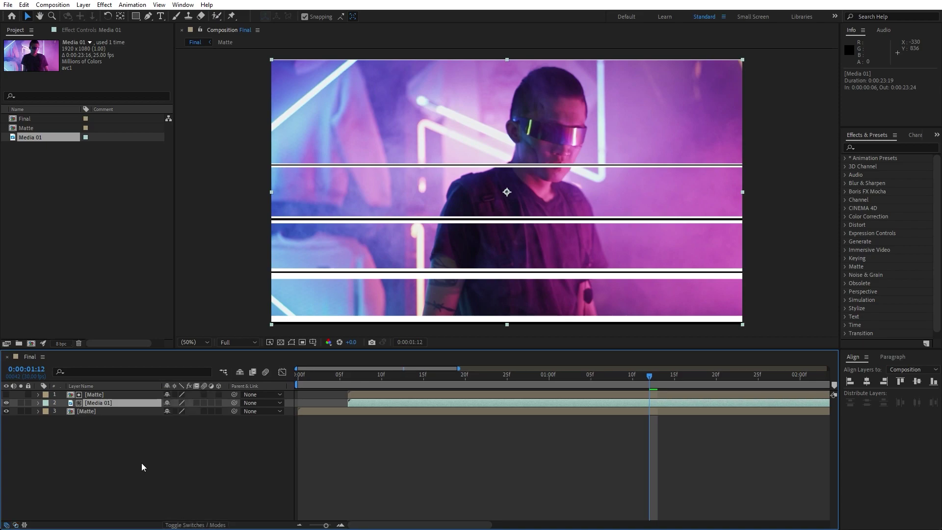
pyautogui.click(87, 414)
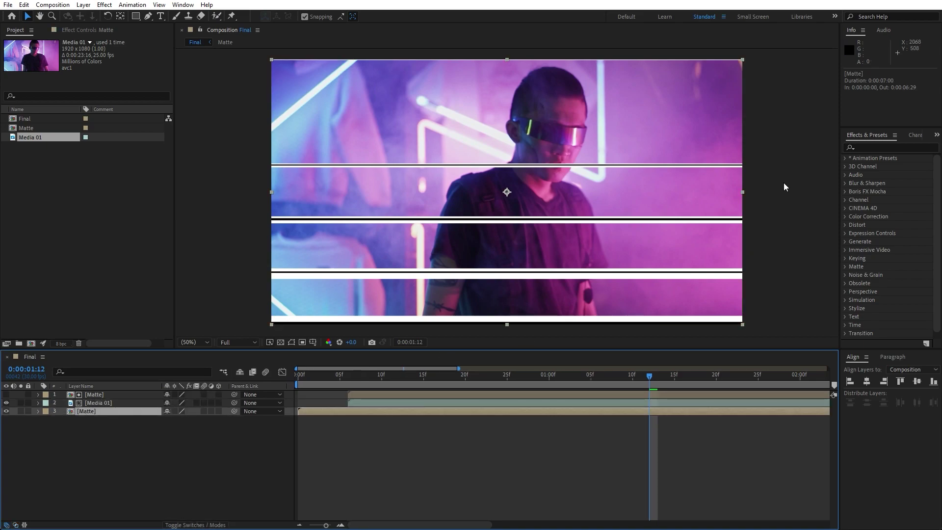
# - Apply Gradient Ramp to the bottom Matte layer and solo that layer
pyautogui.click(877, 146)
pyautogui.write('ramp')
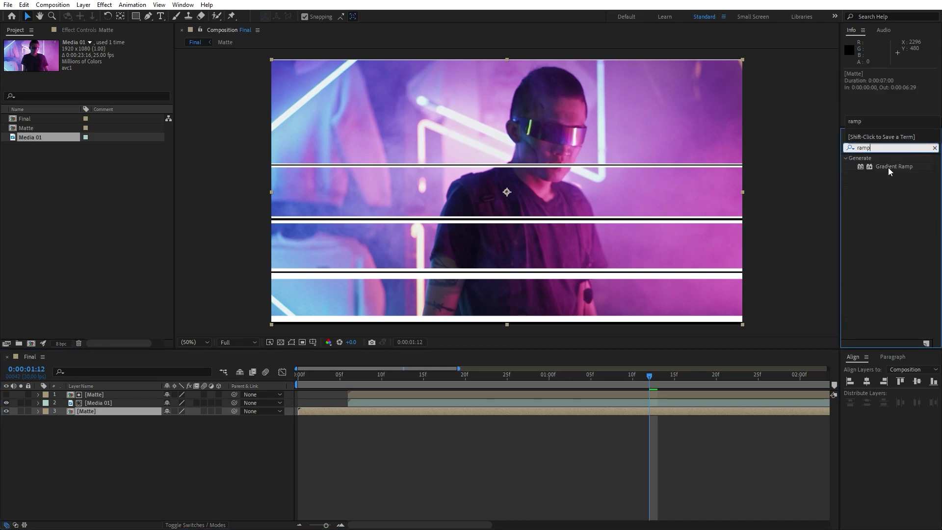
pyautogui.moveTo(862, 167); pyautogui.dragTo(131, 412)
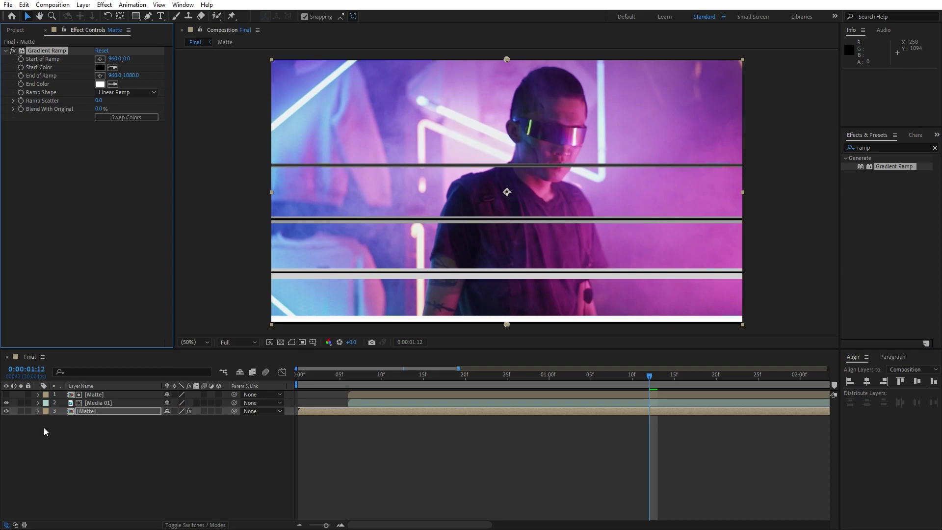
pyautogui.moveTo(378, 381); pyautogui.dragTo(506, 382)
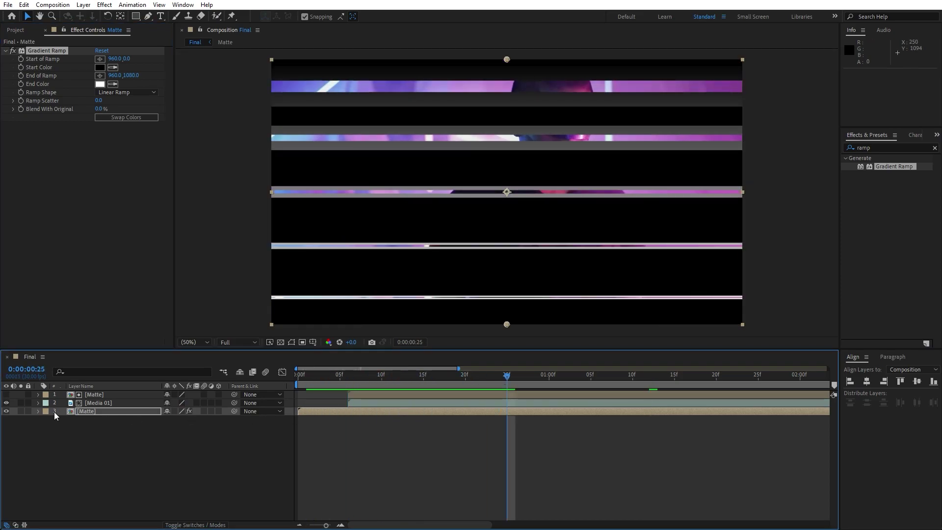
pyautogui.click(21, 411)
# - Place the ramp start at the top-left corner and the end at the bottom-right corner
pyautogui.click(100, 59)
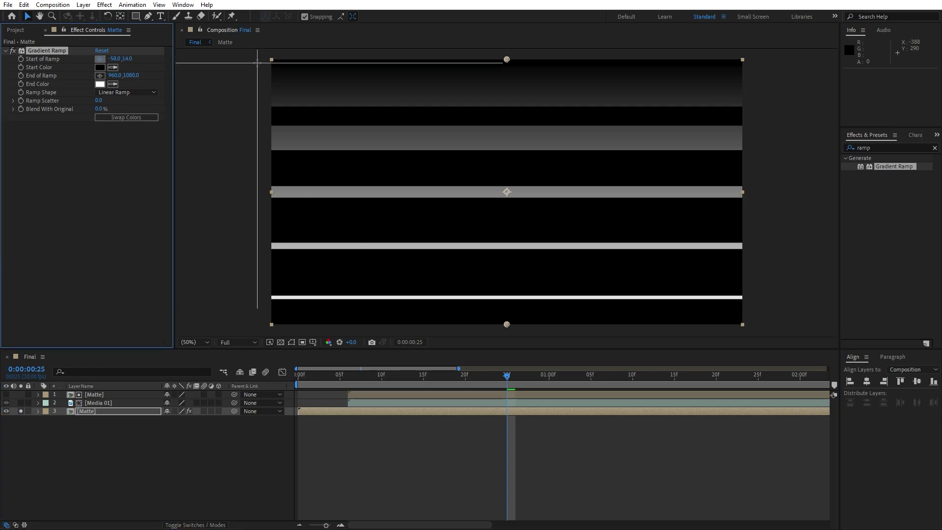
pyautogui.click(262, 58)
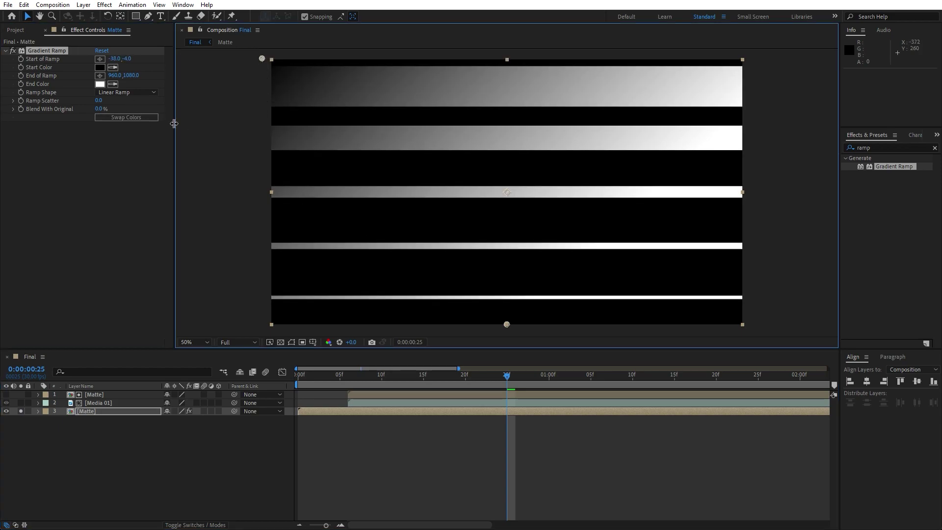
pyautogui.click(99, 76)
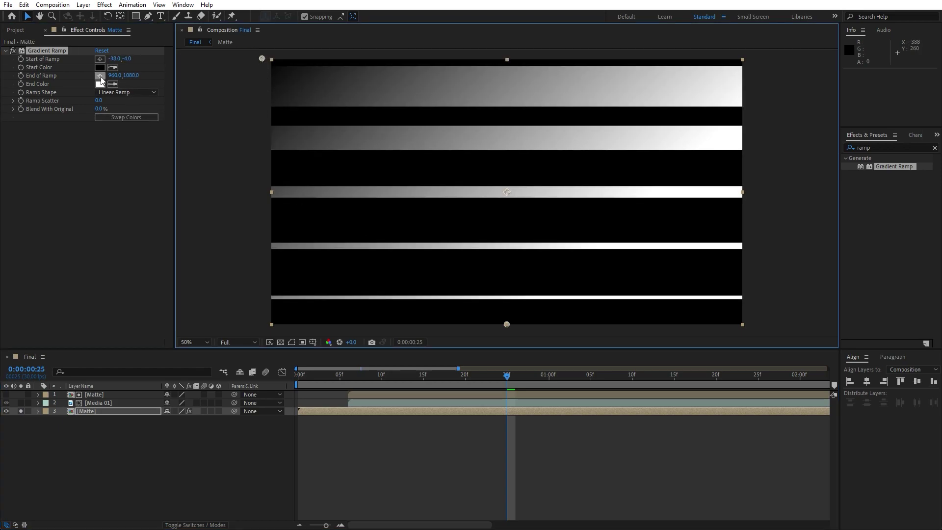
pyautogui.click(746, 325)
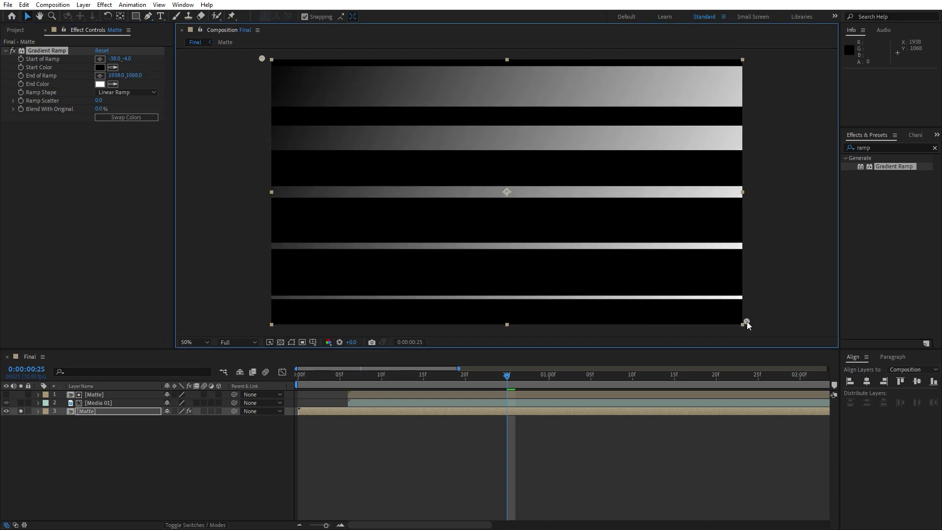
# - Colour the ramp from dark blue 00146F to magenta CF00D7
pyautogui.click(100, 67)
pyautogui.click(573, 249)
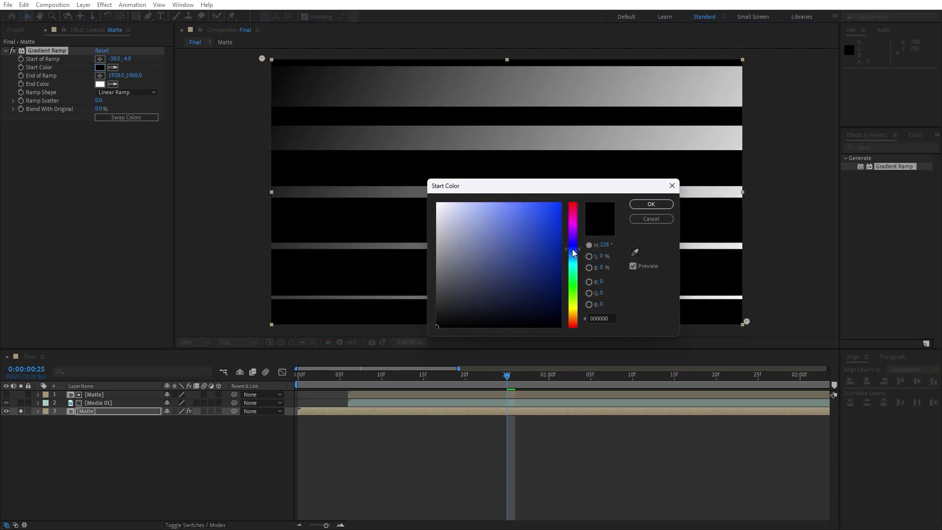
pyautogui.moveTo(540, 256)
pyautogui.mouseDown()
pyautogui.moveTo(563, 246)
pyautogui.moveTo(562, 257)
pyautogui.mouseUp()
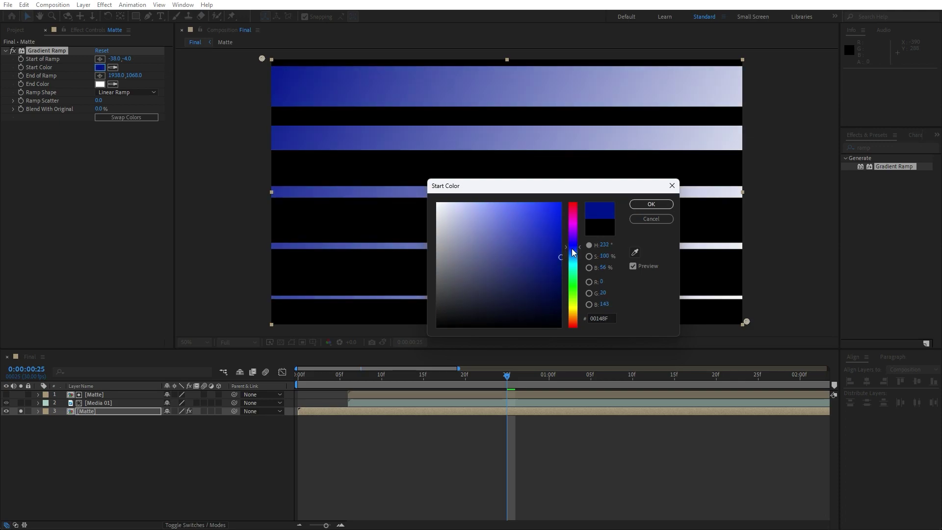
pyautogui.click(651, 204)
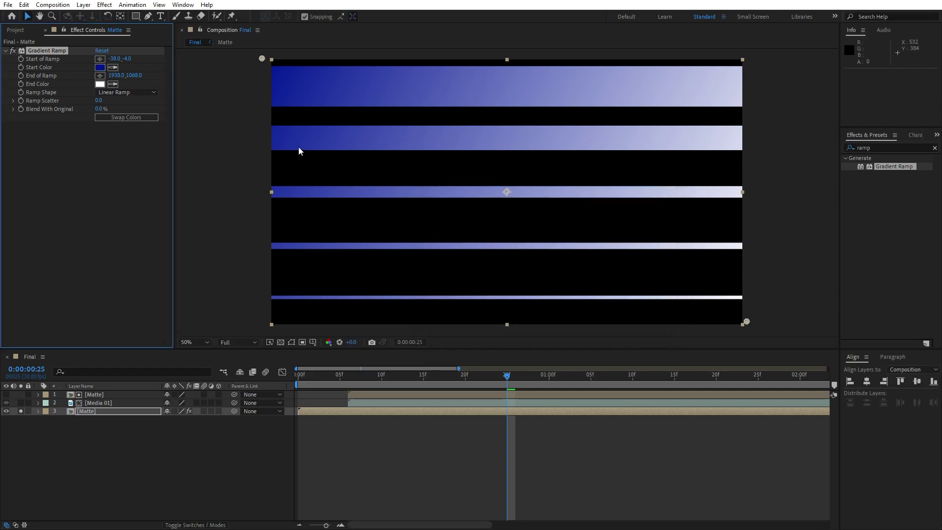
pyautogui.click(100, 84)
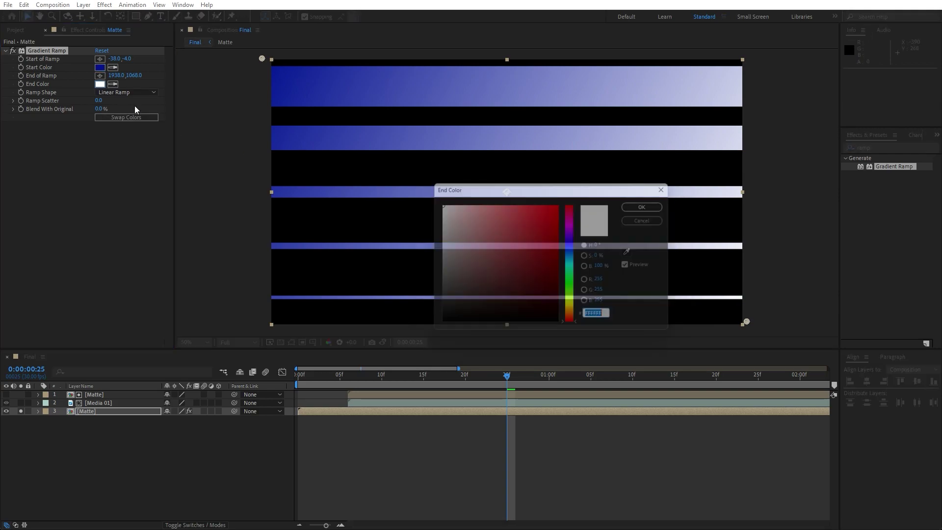
pyautogui.click(574, 224)
pyautogui.moveTo(545, 254); pyautogui.dragTo(568, 221)
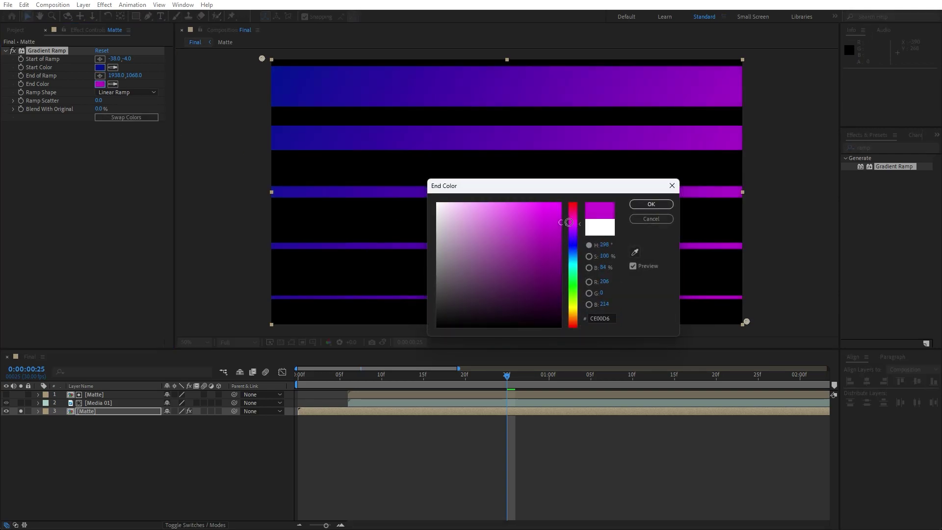
pyautogui.click(646, 204)
# - Preview the transition, then stop playback with the playhead at 0:00:01:04
pyautogui.click(383, 380)
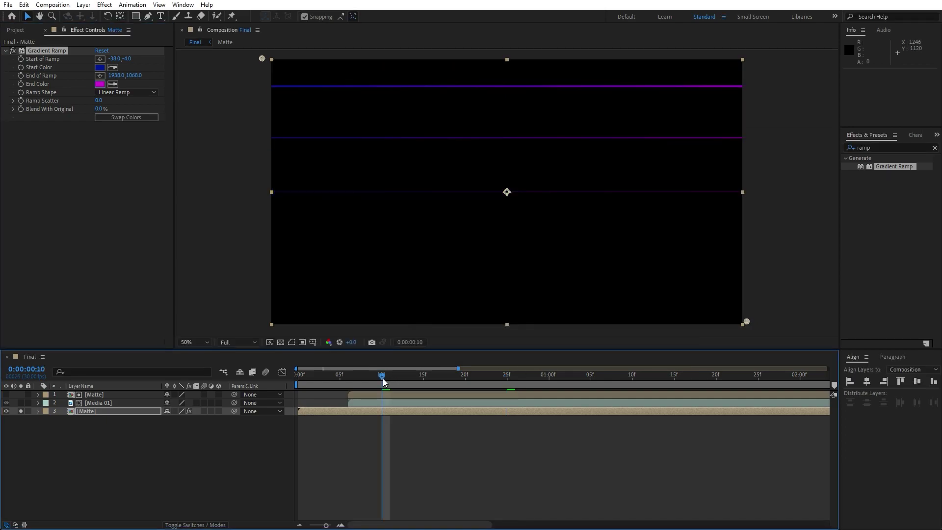
pyautogui.press('space')
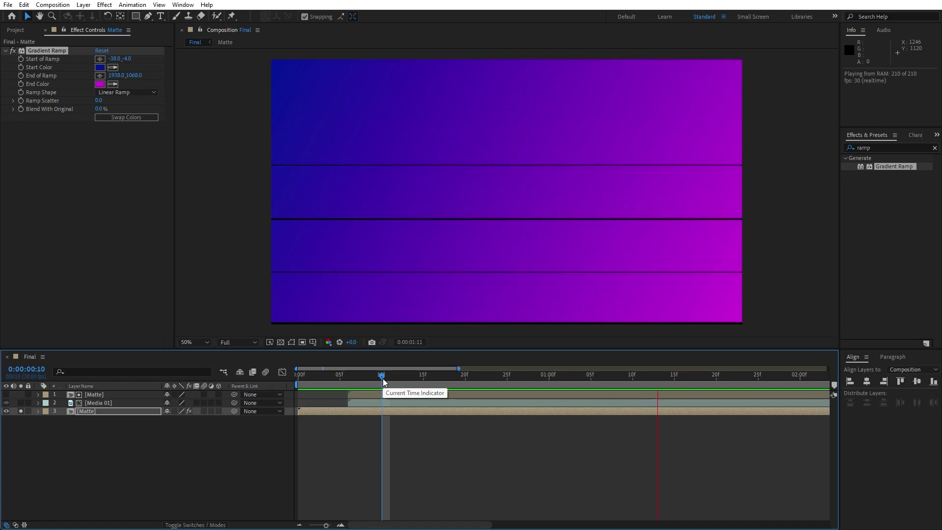
pyautogui.press('space')
pyautogui.press('pagedown')
pyautogui.press('pagedown')
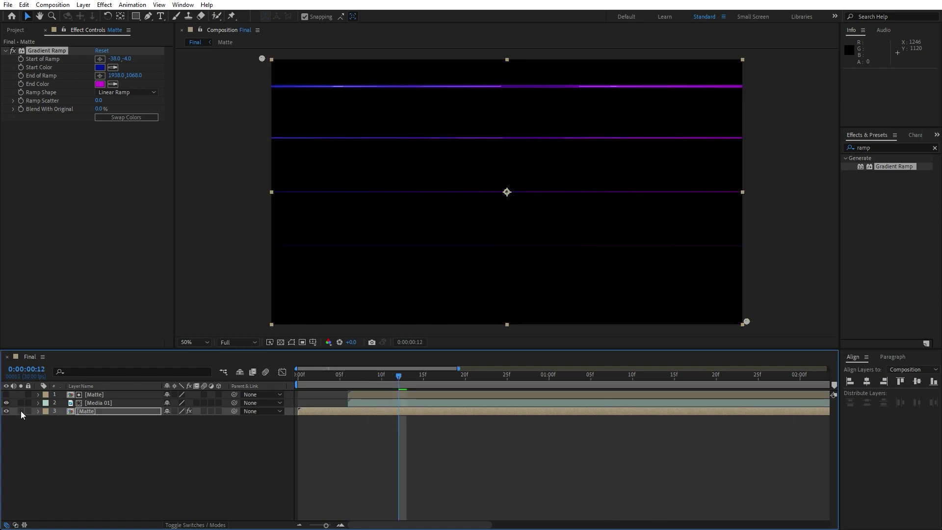
pyautogui.click(54, 437)
pyautogui.press('space')
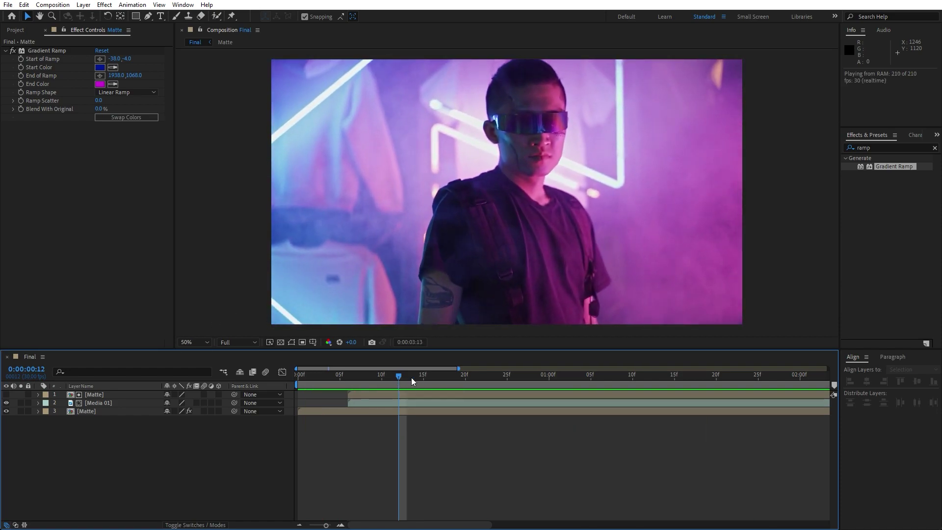
pyautogui.click(581, 376)
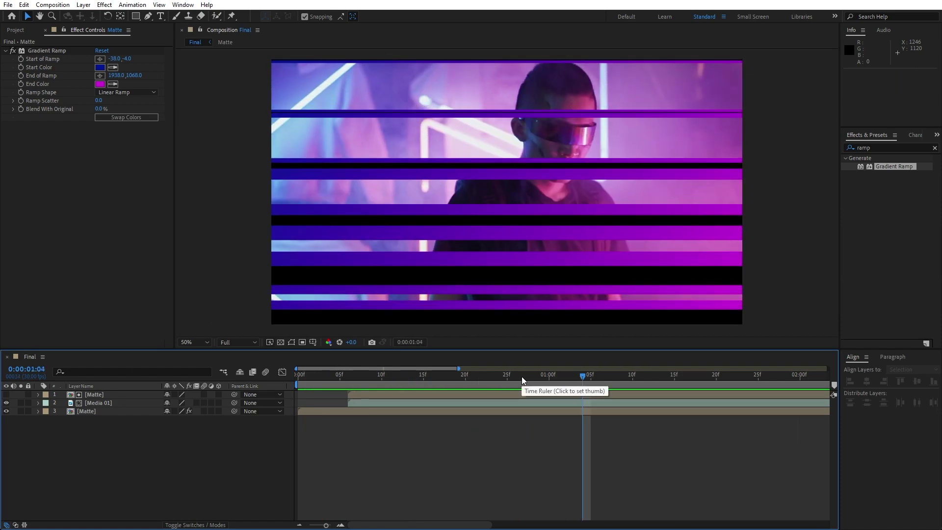
# - Add Tritone to Media 01 and set its midtones to cyan 00FFF0
pyautogui.click(96, 402)
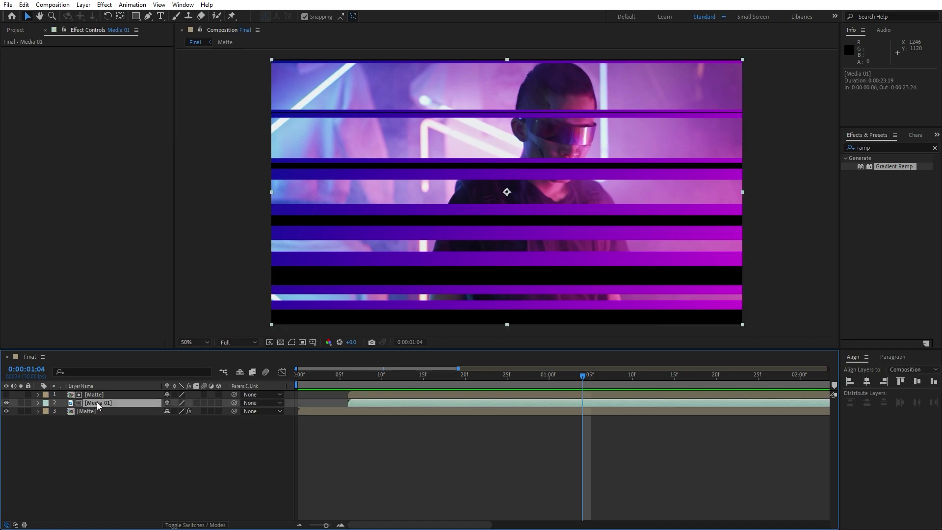
pyautogui.click(883, 147)
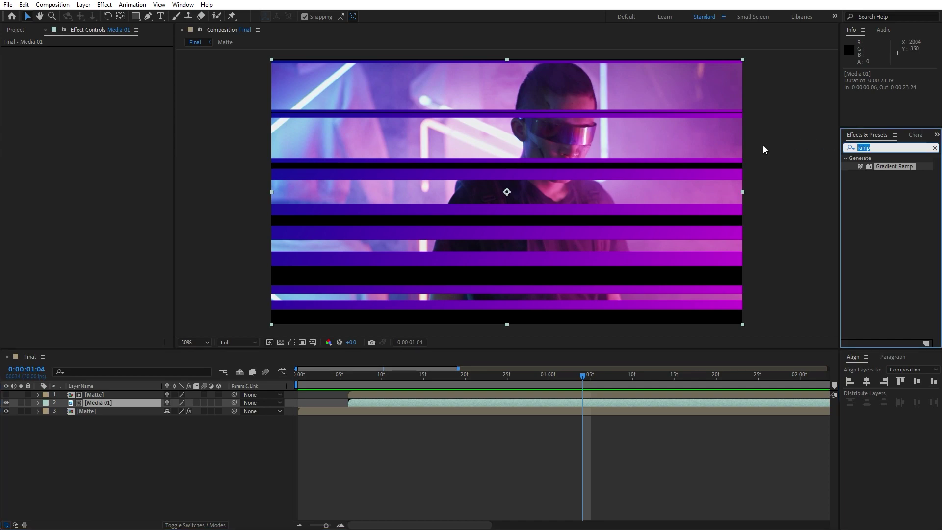
pyautogui.write('trti')
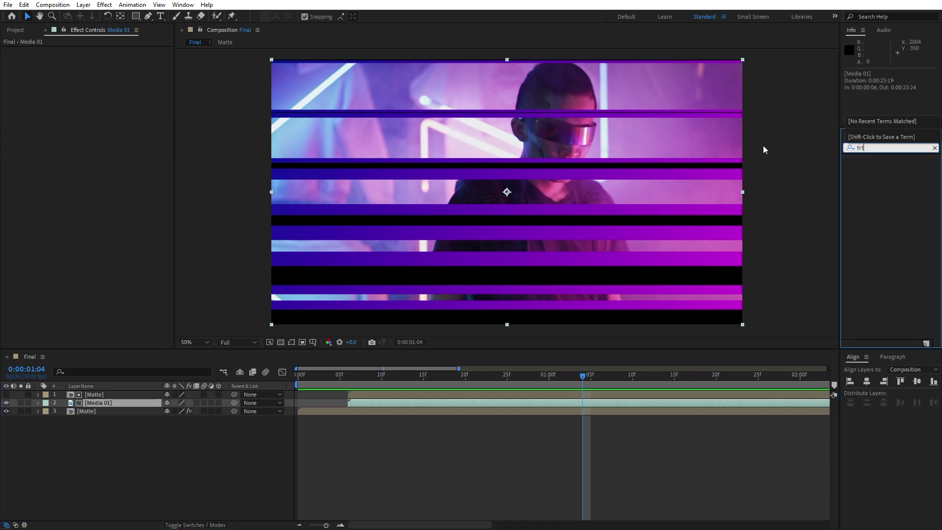
pyautogui.press('BackSpace')
pyautogui.press('BackSpace')
pyautogui.write('it')
pyautogui.moveTo(883, 166); pyautogui.dragTo(98, 403)
pyautogui.click(100, 68)
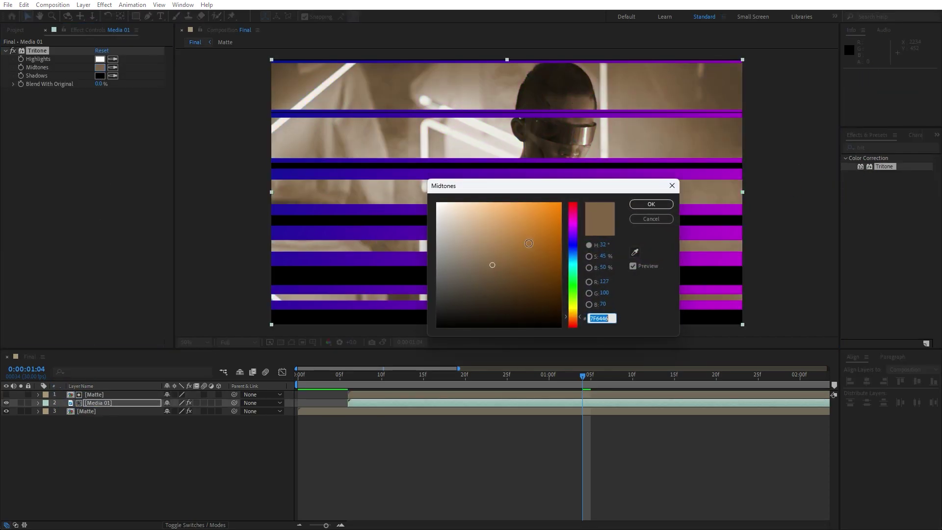
pyautogui.click(577, 269)
pyautogui.moveTo(542, 264); pyautogui.dragTo(562, 203)
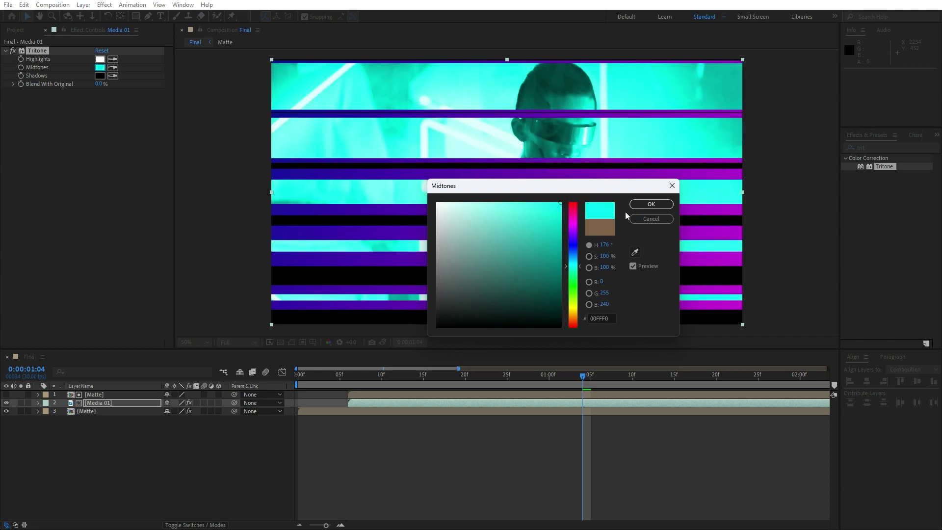
pyautogui.click(651, 205)
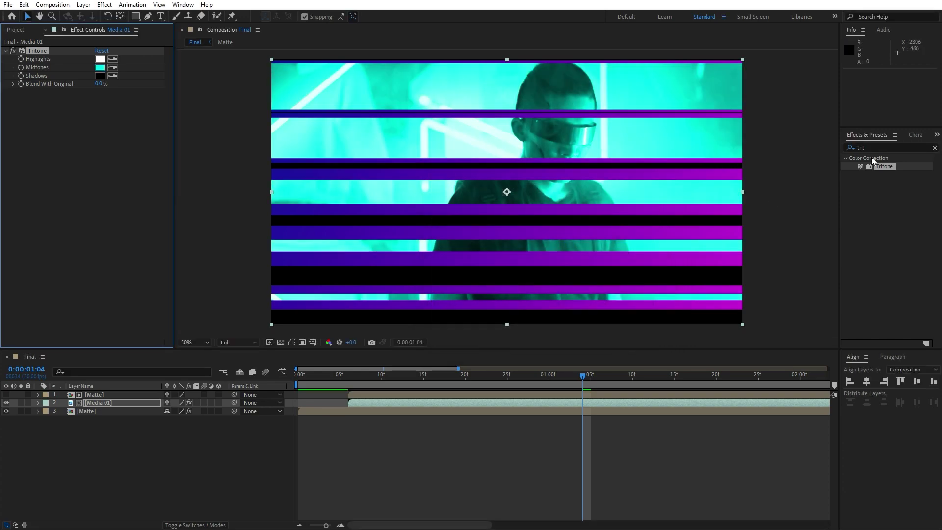
# - Add Gaussian Blur to Media 01 with Blurriness 100
pyautogui.doubleClick(882, 145)
pyautogui.write('gauss')
pyautogui.moveTo(883, 166); pyautogui.dragTo(579, 245)
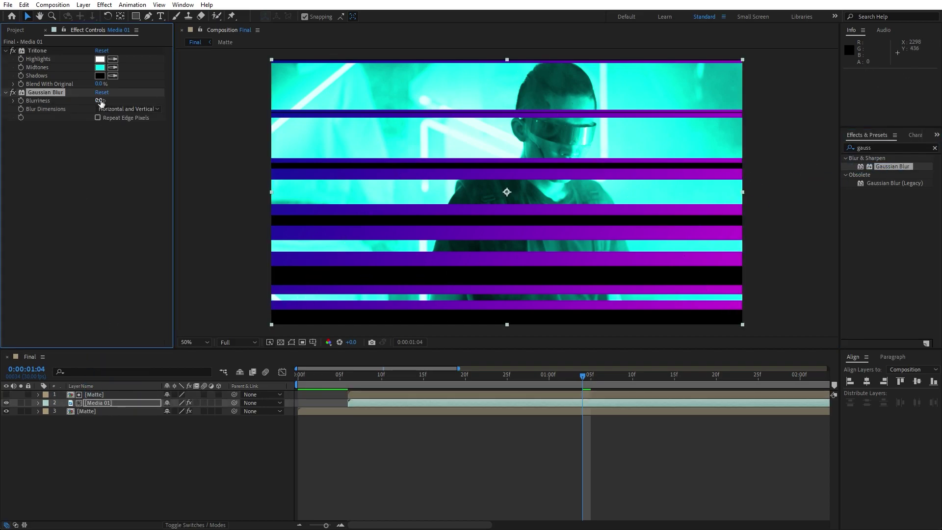
pyautogui.click(100, 100)
pyautogui.write('100')
pyautogui.press('Return')
# - Add Glow to Media 01 with threshold 50%, radius 50 and intensity 0.8
pyautogui.click(889, 148)
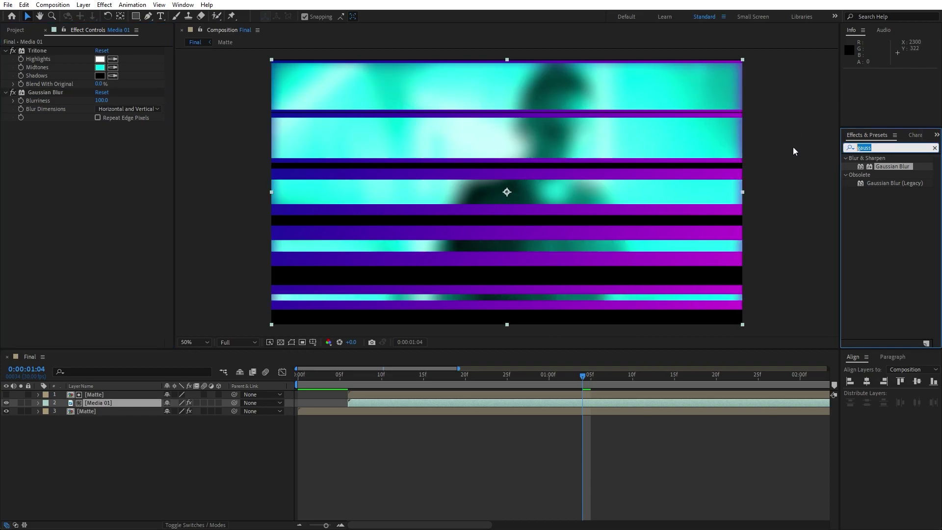
pyautogui.write('glow')
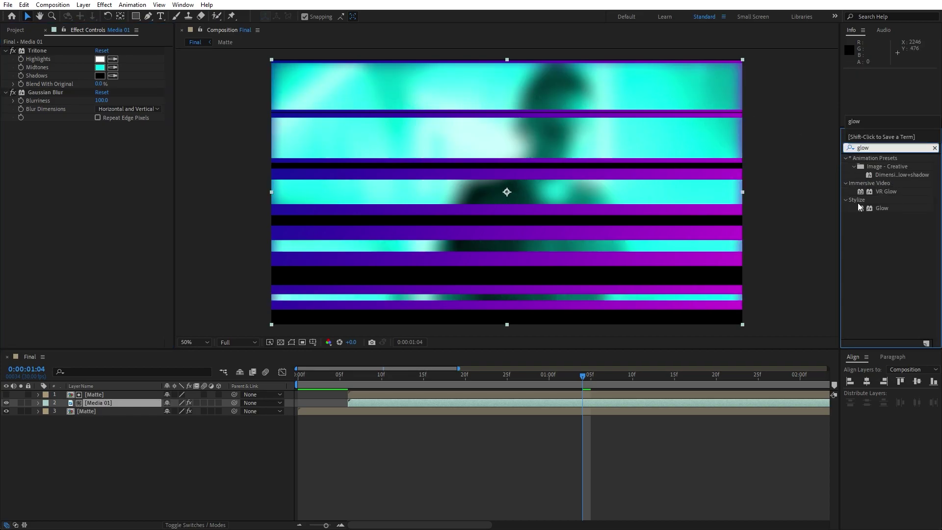
pyautogui.moveTo(872, 212); pyautogui.dragTo(106, 403)
pyautogui.click(101, 142)
pyautogui.write('50')
pyautogui.press('Tab')
pyautogui.write('5')
pyautogui.press('Return')
pyautogui.click(99, 159)
pyautogui.click(131, 310)
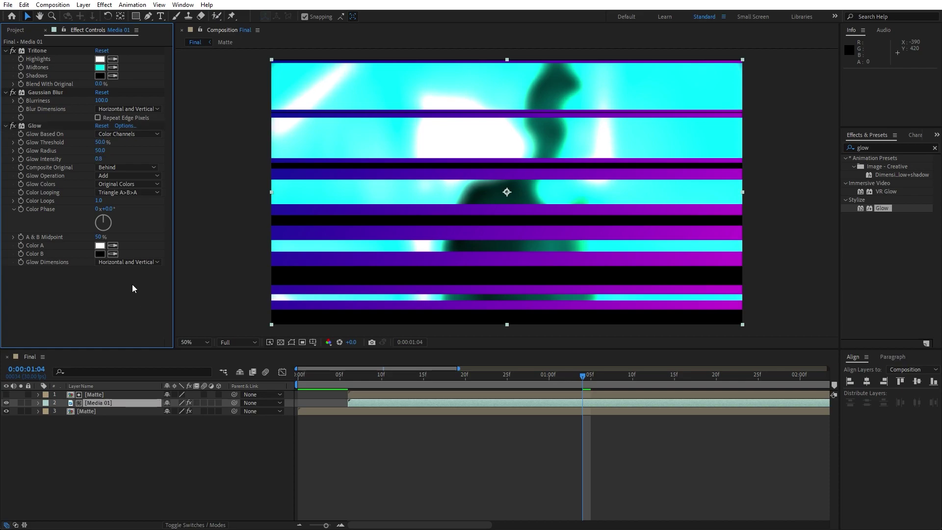
# - Give the Matte and Media 01 layers a purple label
pyautogui.click(102, 419)
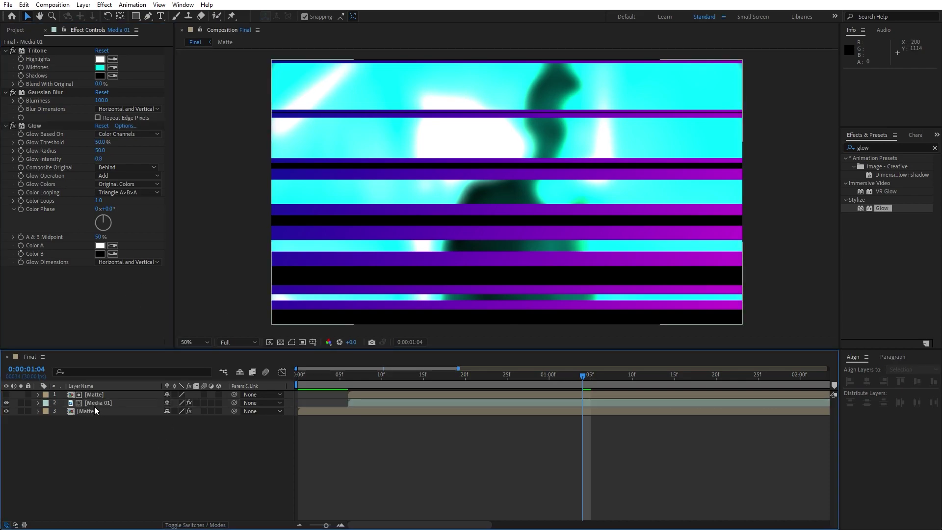
pyautogui.click(94, 406)
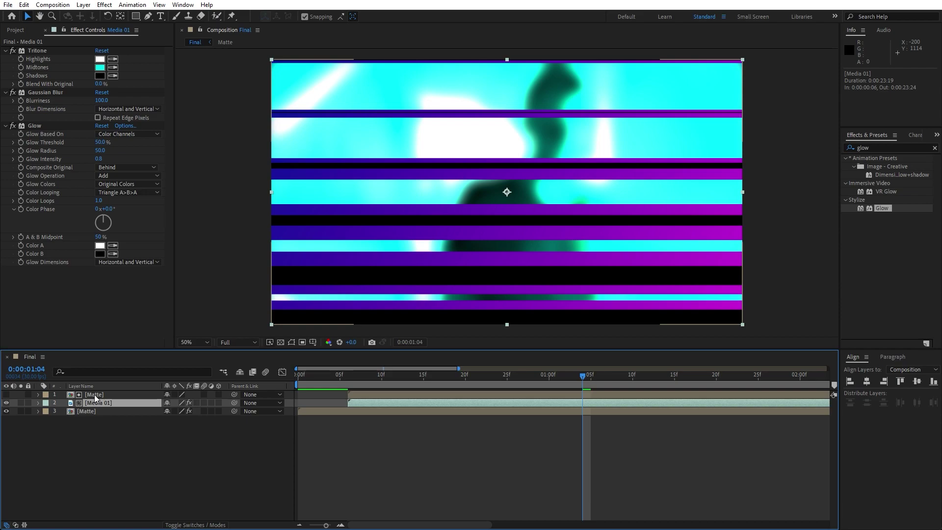
pyautogui.keyDown('shift'); pyautogui.click(94, 394); pyautogui.keyUp('shift')
pyautogui.click(45, 403)
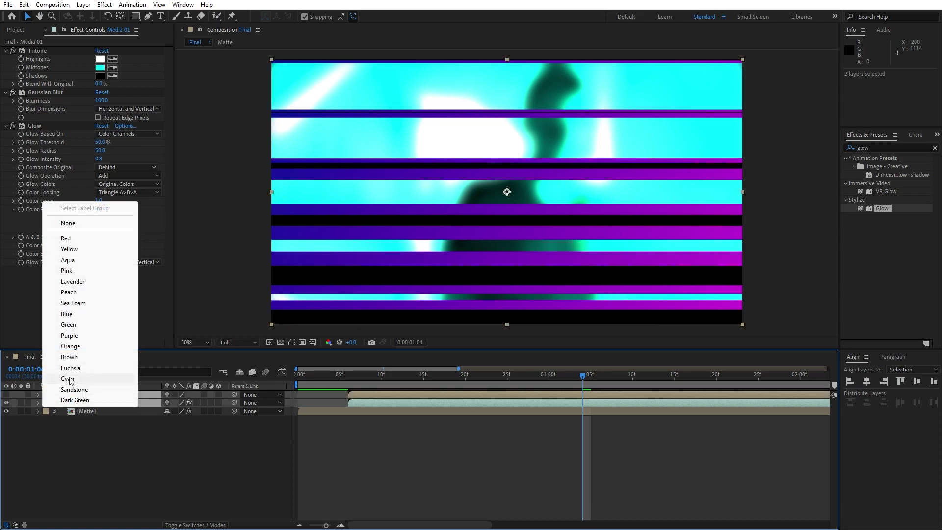
pyautogui.click(70, 336)
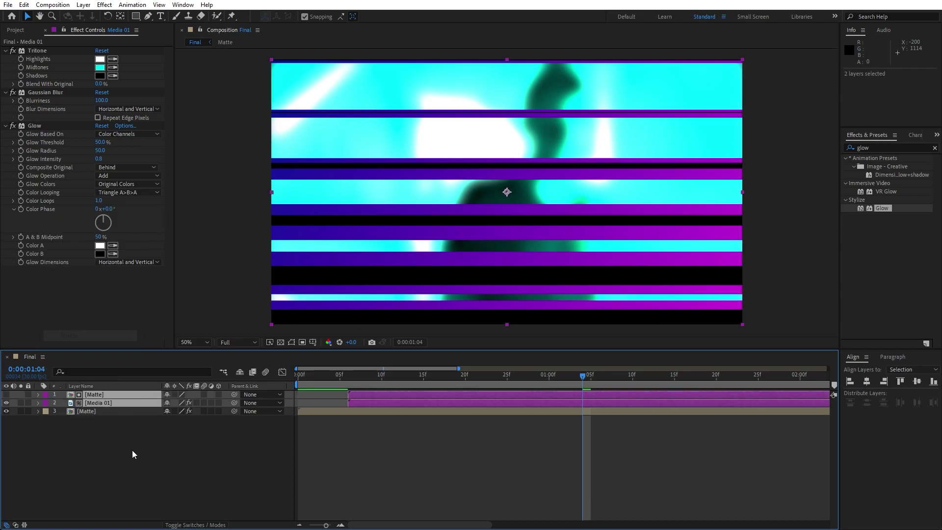
# - Duplicate the Matte and Media 01 pair, start the copies six frames later, and label them cyan
pyautogui.click(102, 453)
pyautogui.click(96, 401)
pyautogui.keyDown('shift'); pyautogui.click(98, 394); pyautogui.keyUp('shift')
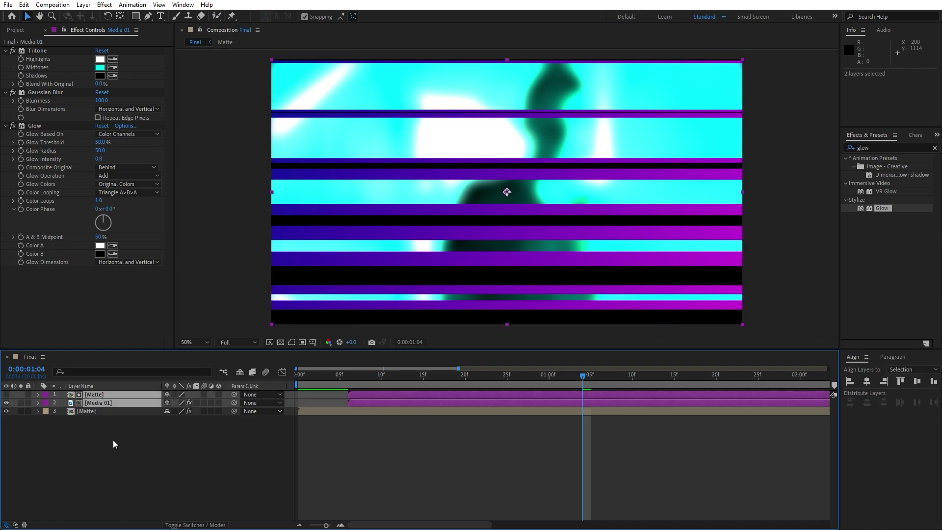
pyautogui.hotkey('ctrl', 'd')
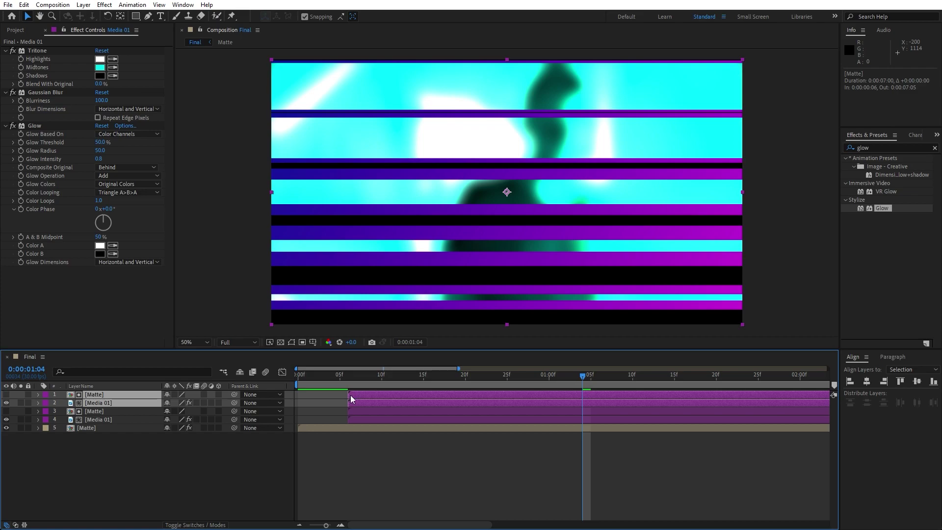
pyautogui.moveTo(353, 393); pyautogui.dragTo(400, 395)
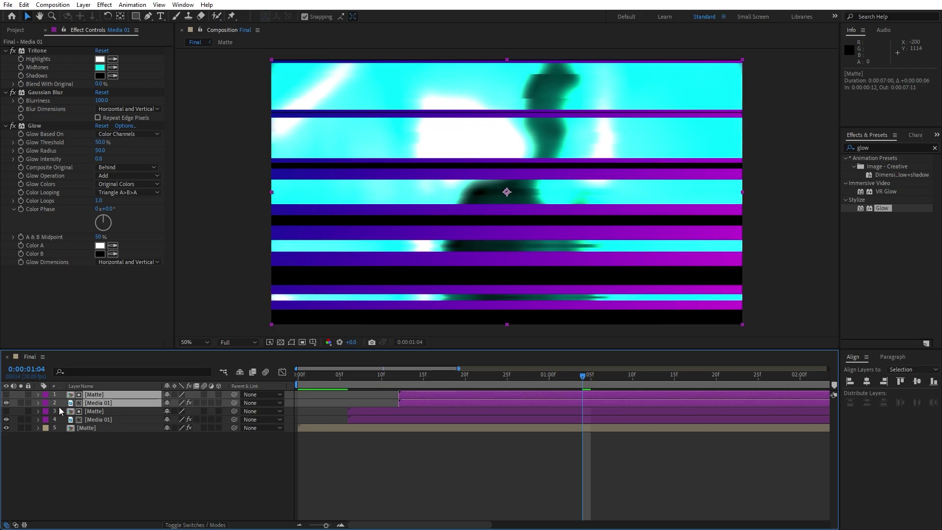
pyautogui.click(46, 403)
pyautogui.click(71, 379)
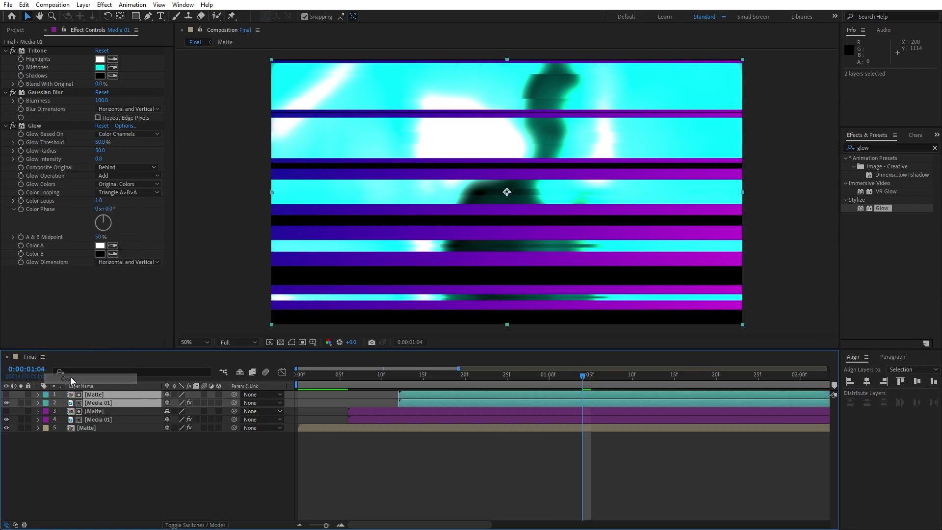
pyautogui.click(78, 468)
pyautogui.click(100, 404)
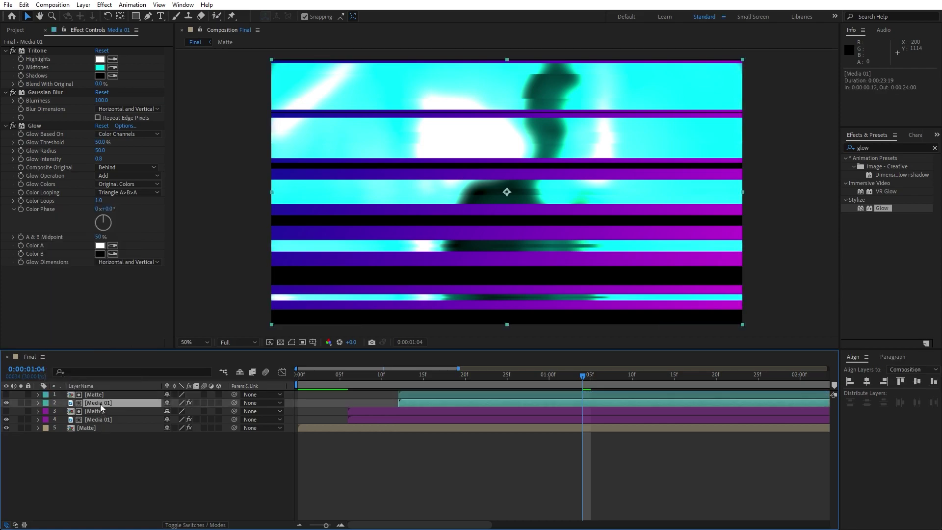
# - Remove Tritone, Gaussian Blur and Glow from the top Media 01 copy
pyautogui.click(41, 51)
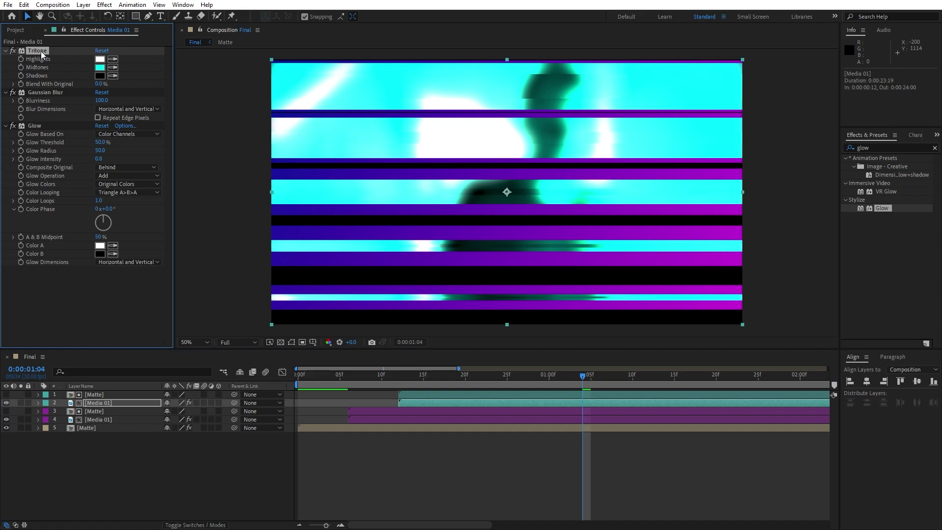
pyautogui.press('Delete')
pyautogui.click(40, 51)
pyautogui.press('Delete')
pyautogui.click(39, 52)
pyautogui.press('Delete')
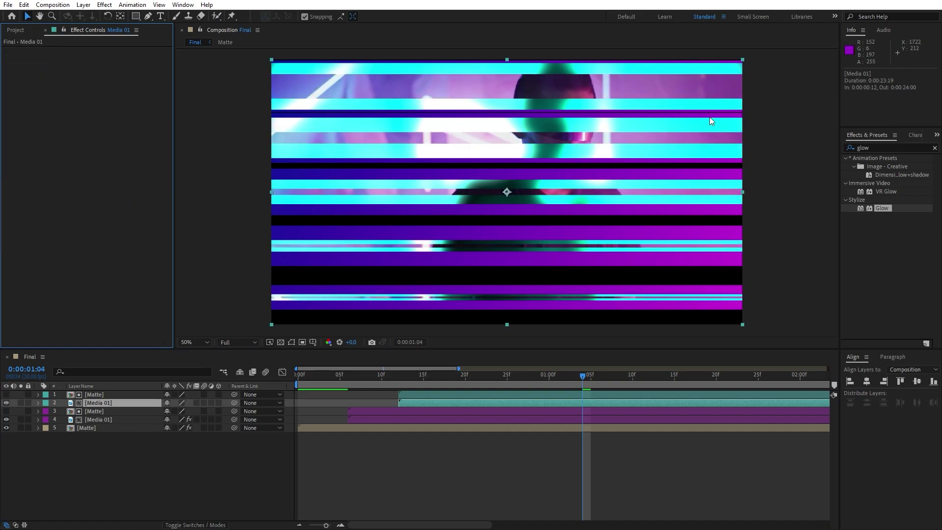
# - Add an inverted Find Edges effect with Blend With Original at 10%
pyautogui.hotkey('ctrl', '5')
pyautogui.write('find')
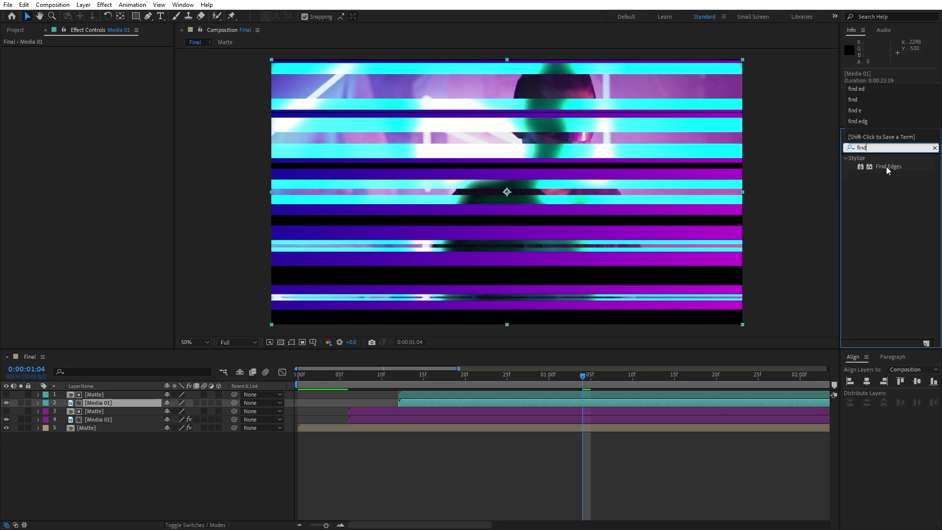
pyautogui.moveTo(888, 170); pyautogui.dragTo(101, 401)
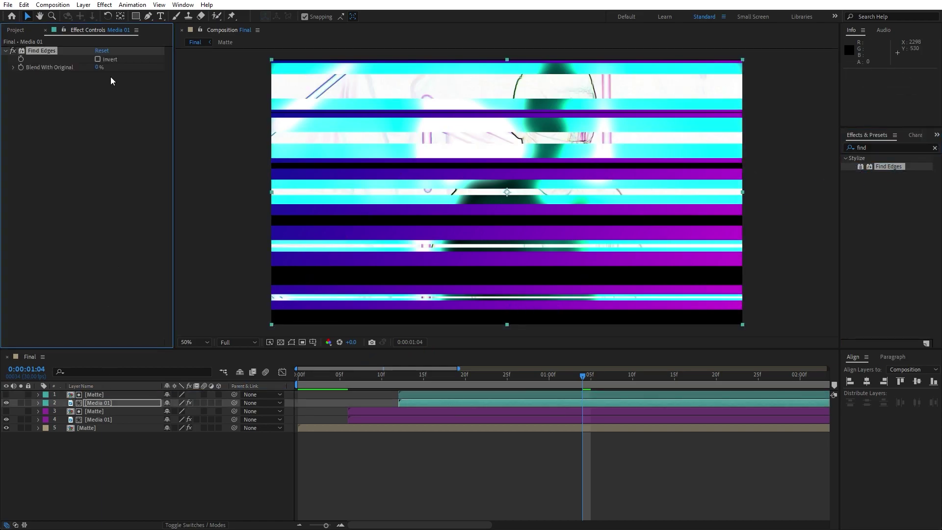
pyautogui.click(98, 59)
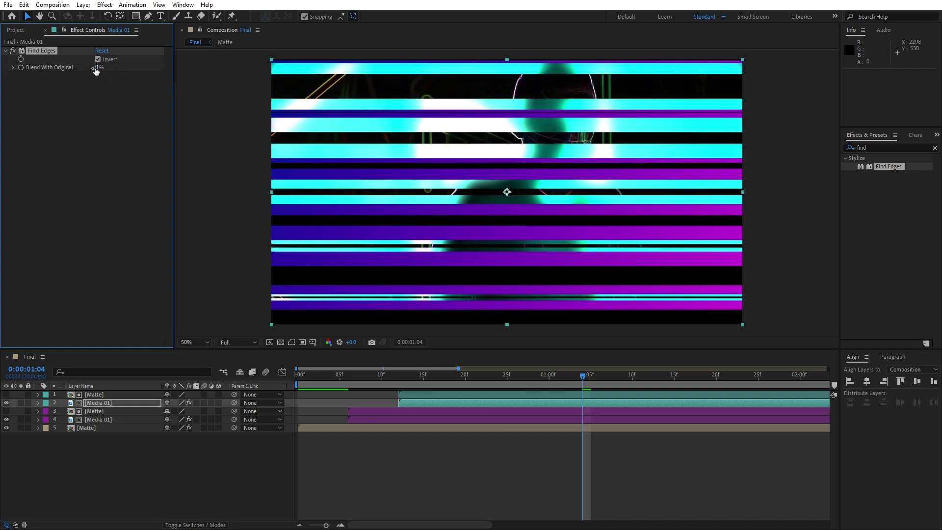
pyautogui.click(99, 67)
pyautogui.write('1')
pyautogui.press('Return')
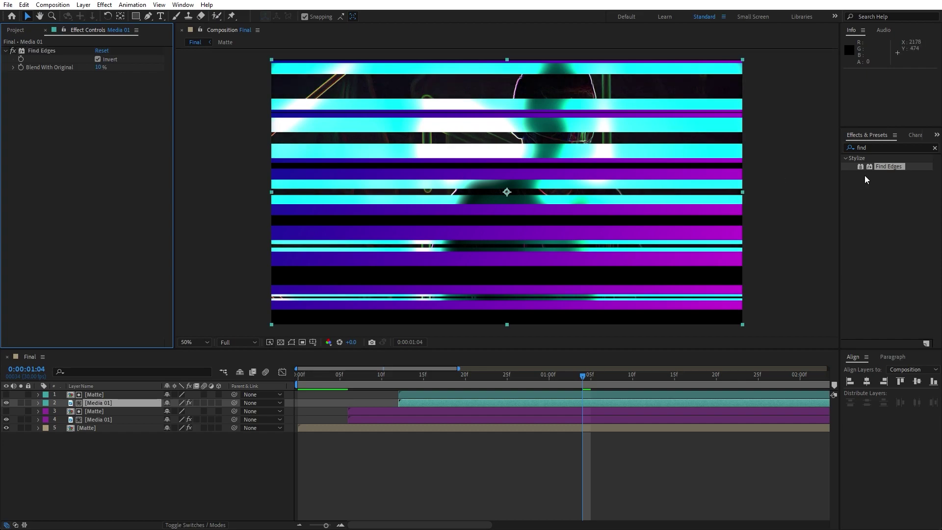
# - Add Exposure to the Media 01 copy with an exposure of 2.00
pyautogui.click(880, 145)
pyautogui.write('ex')
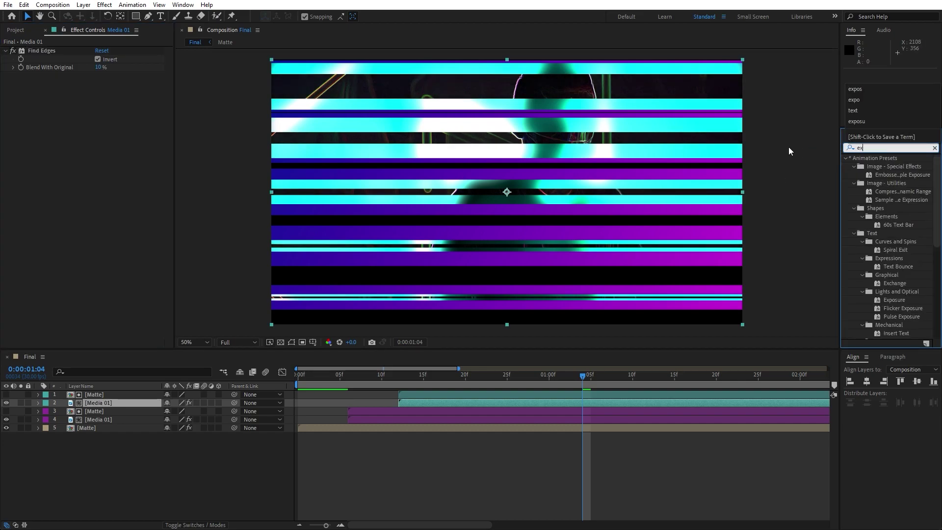
pyautogui.write('pos')
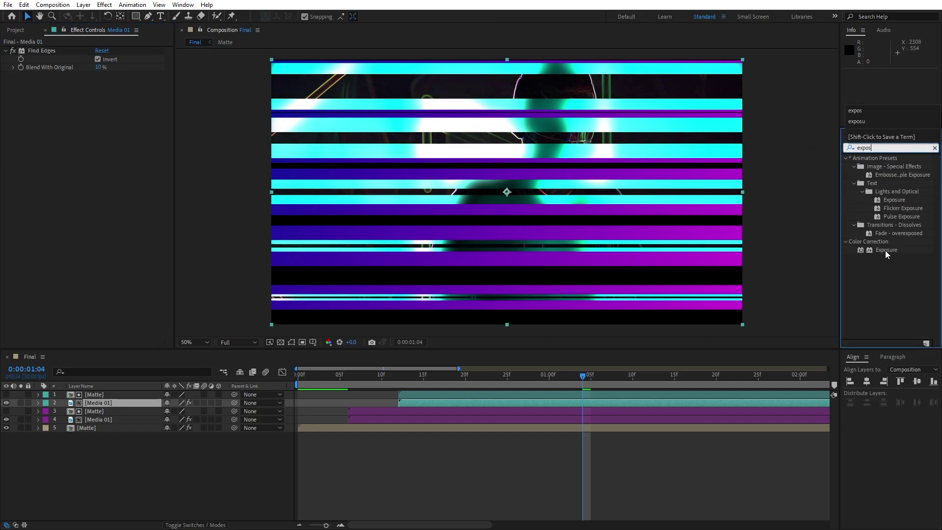
pyautogui.moveTo(886, 250); pyautogui.dragTo(109, 402)
pyautogui.click(98, 100)
pyautogui.click(109, 230)
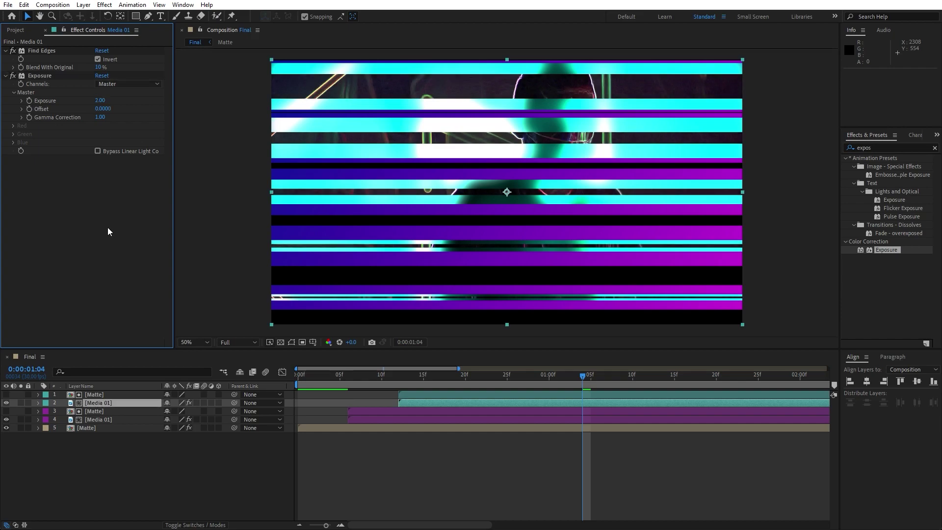
# - Add a Lens Flare with the 105mm Prime lens type and scrub to check it
pyautogui.click(881, 147)
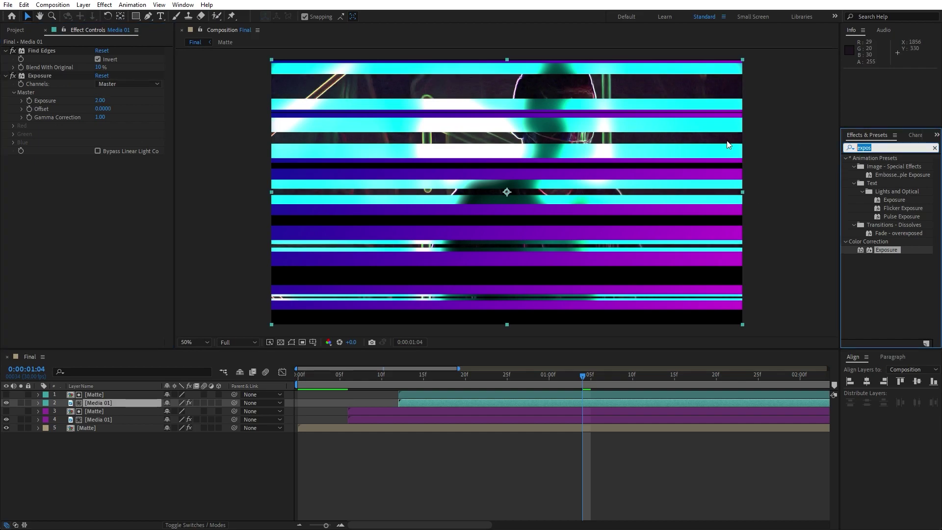
pyautogui.write('lens f')
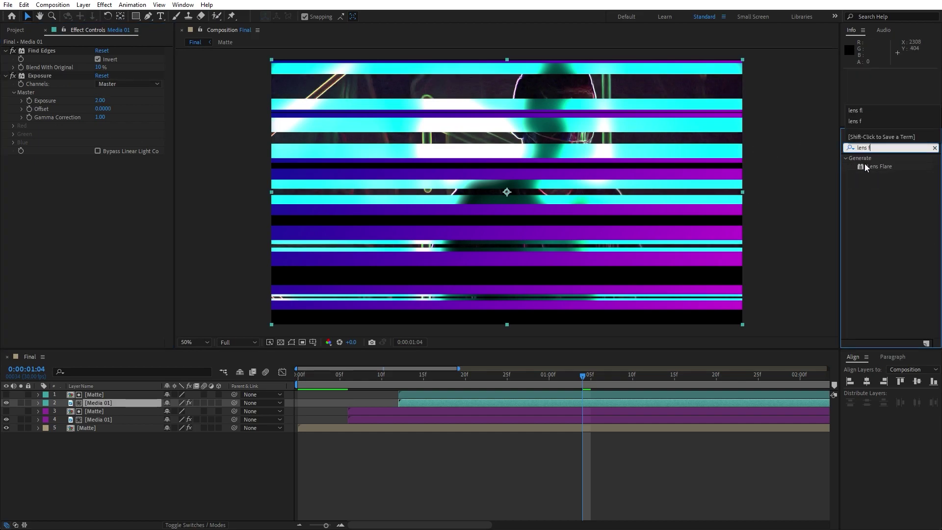
pyautogui.moveTo(701, 219); pyautogui.dragTo(101, 405)
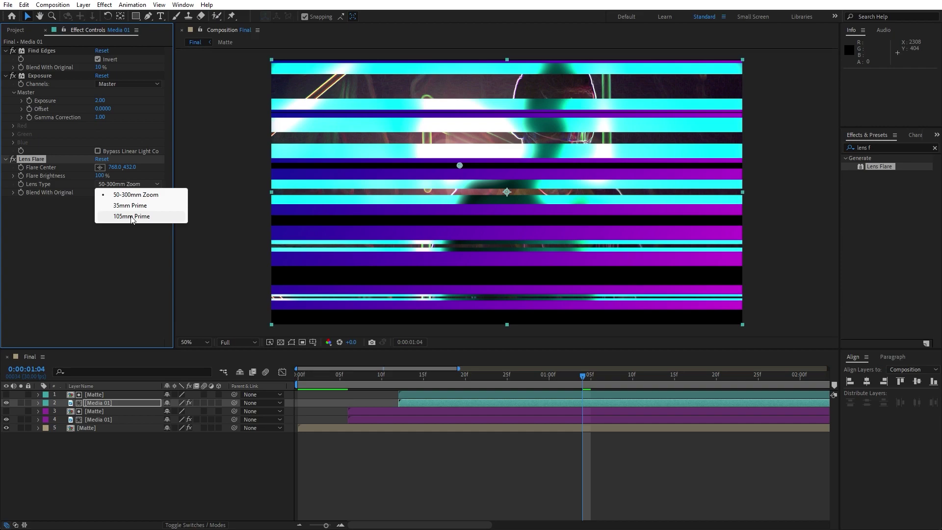
pyautogui.click(131, 216)
pyautogui.moveTo(347, 377); pyautogui.dragTo(652, 395)
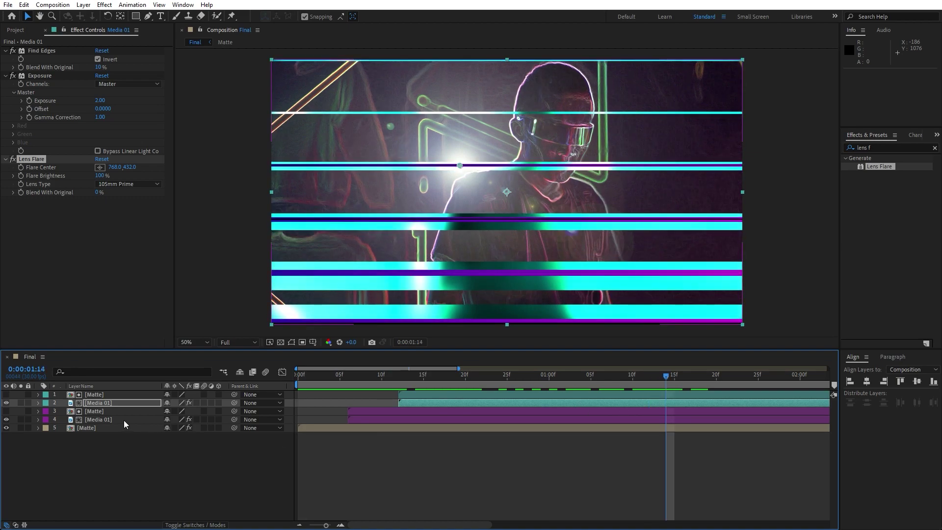
# - Duplicate the Matte and Media 01 pair, shift the copies later, and label them orange
pyautogui.click(101, 403)
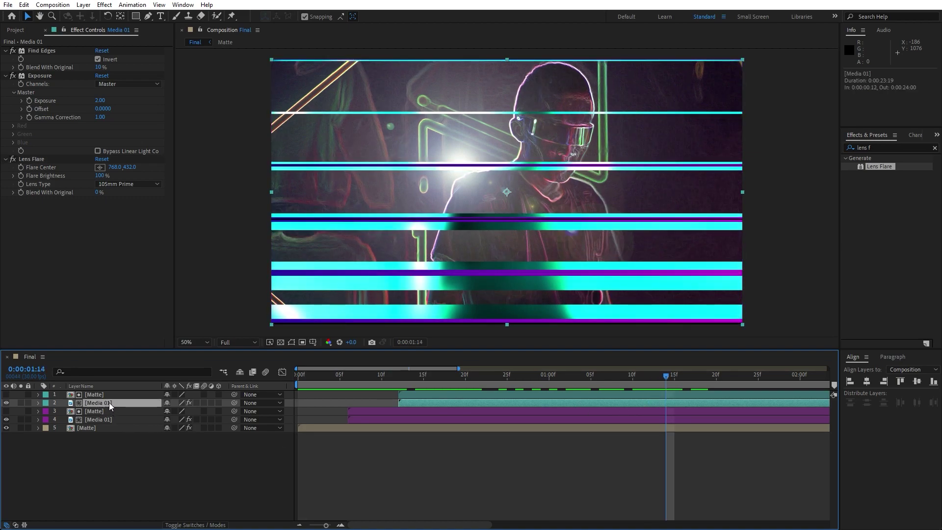
pyautogui.keyDown('shift'); pyautogui.click(102, 396); pyautogui.keyUp('shift')
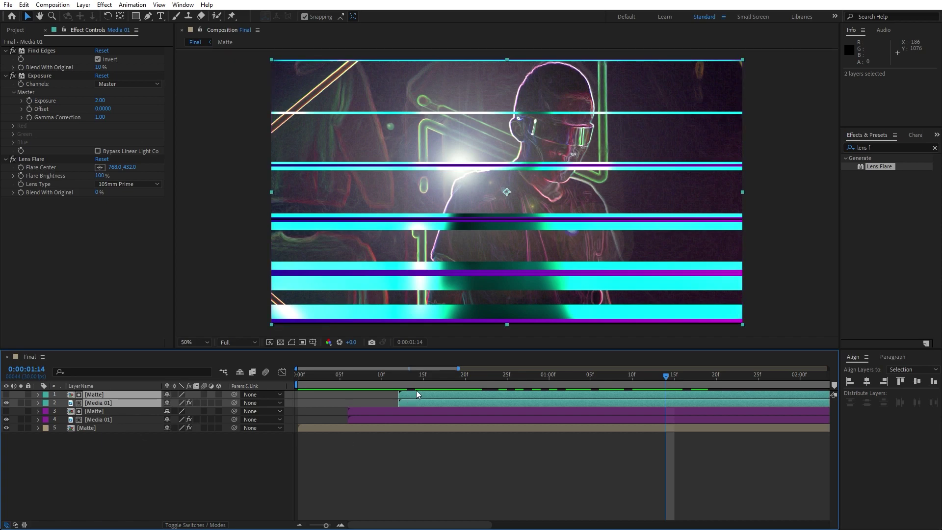
pyautogui.hotkey('ctrl', 'd')
pyautogui.moveTo(425, 397); pyautogui.dragTo(472, 398)
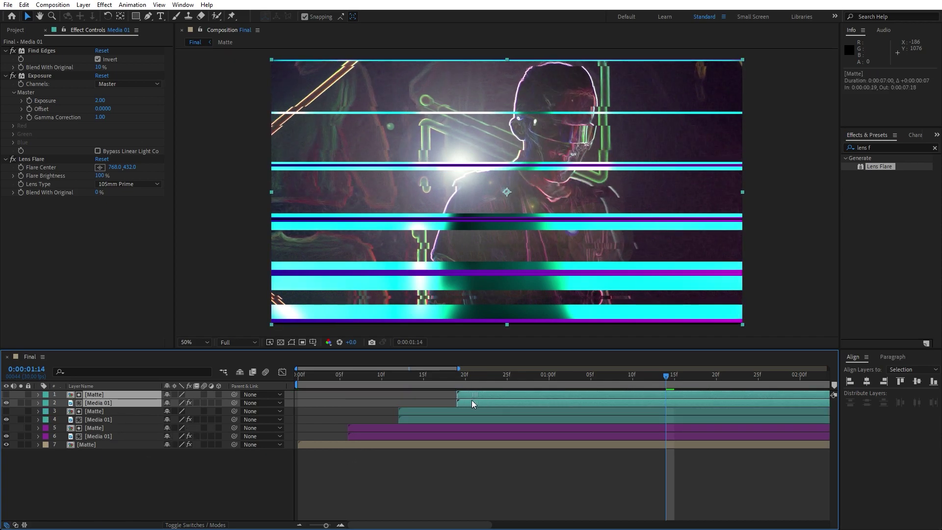
pyautogui.click(46, 403)
pyautogui.click(70, 346)
# - Remove Find Edges, Exposure and Lens Flare from the copied Media 01 layer
pyautogui.press('F2')
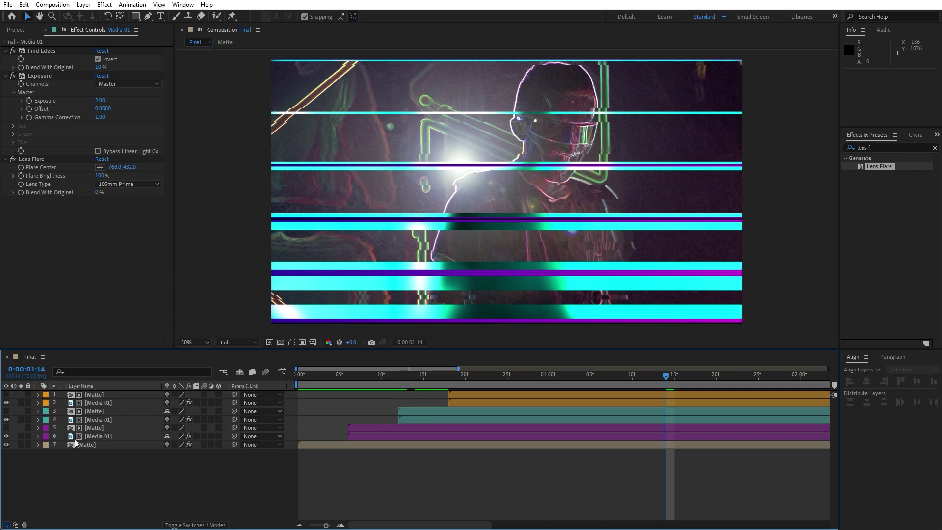
pyautogui.click(95, 402)
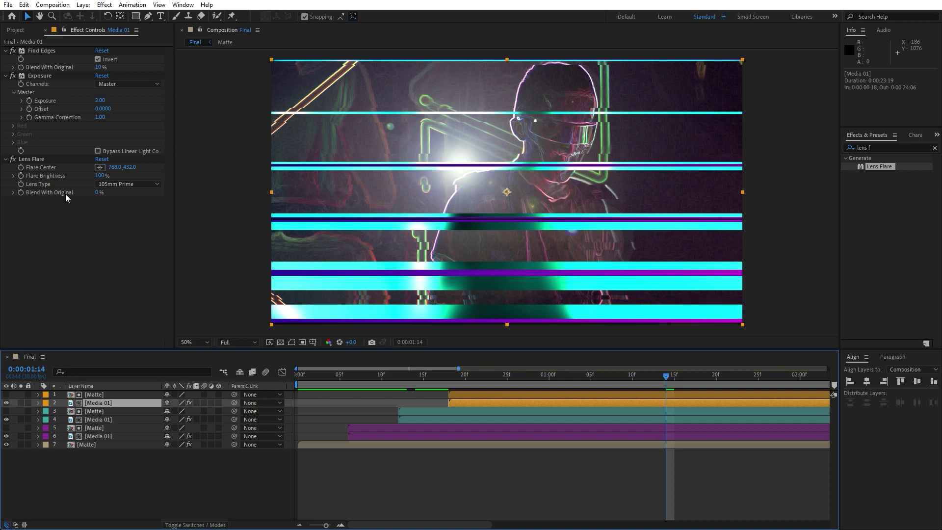
pyautogui.click(45, 49)
pyautogui.press('Delete')
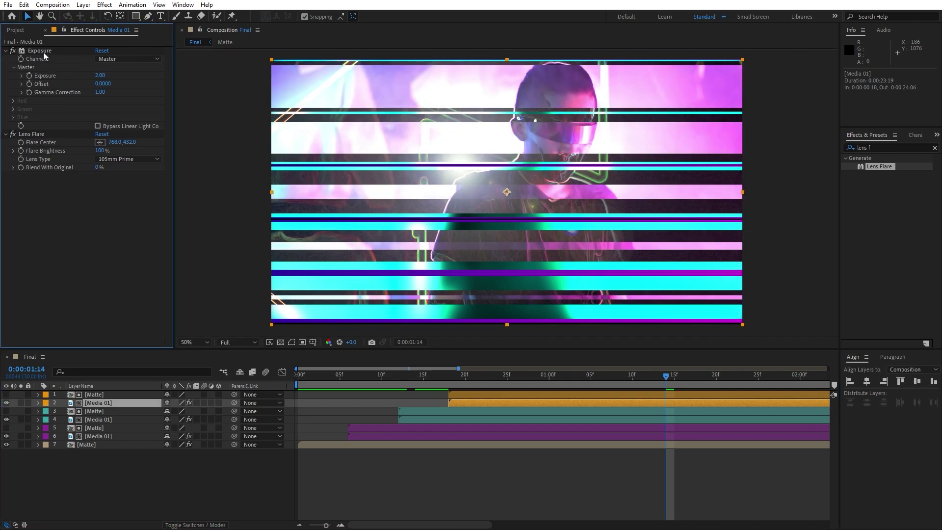
pyautogui.click(43, 52)
pyautogui.press('Delete')
pyautogui.click(40, 52)
pyautogui.press('Delete')
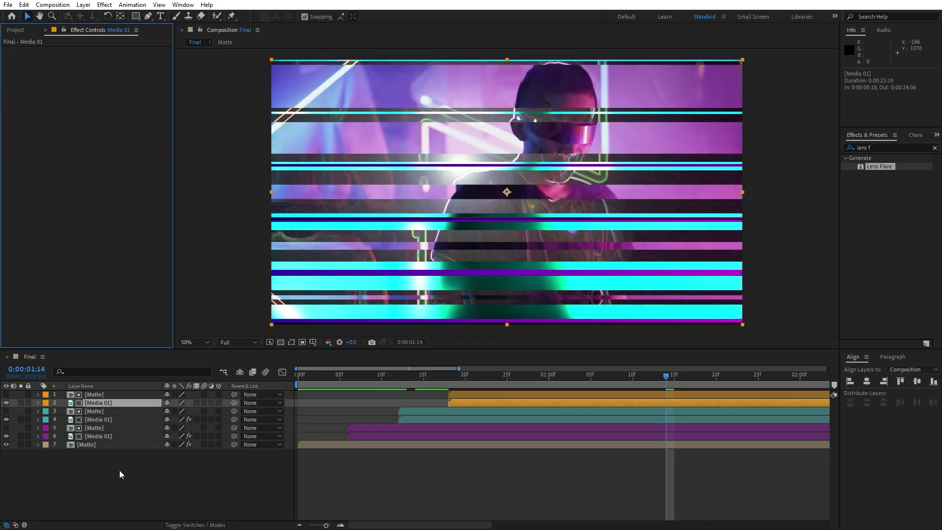
pyautogui.click(119, 471)
# - Preview, then pre-compose all seven layers into 'Part 01' with all attributes moved
pyautogui.press('space')
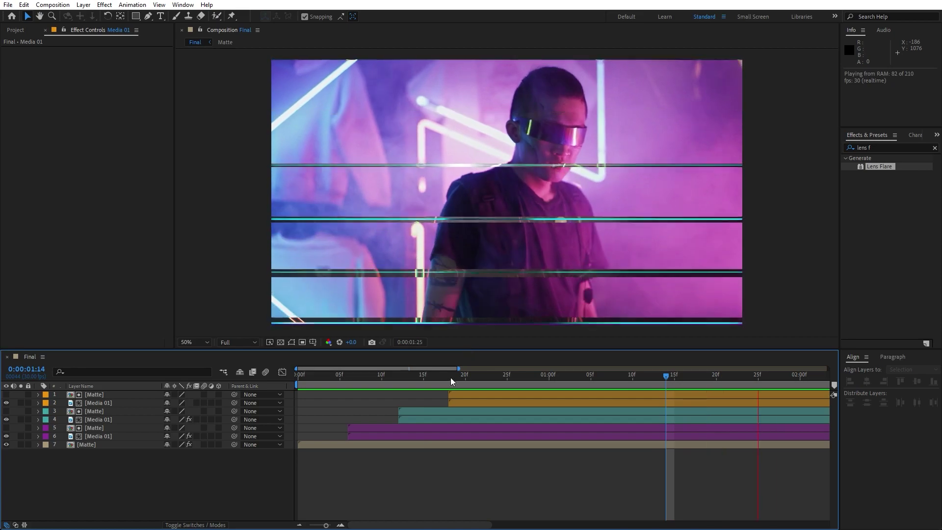
pyautogui.moveTo(361, 381); pyautogui.dragTo(657, 382)
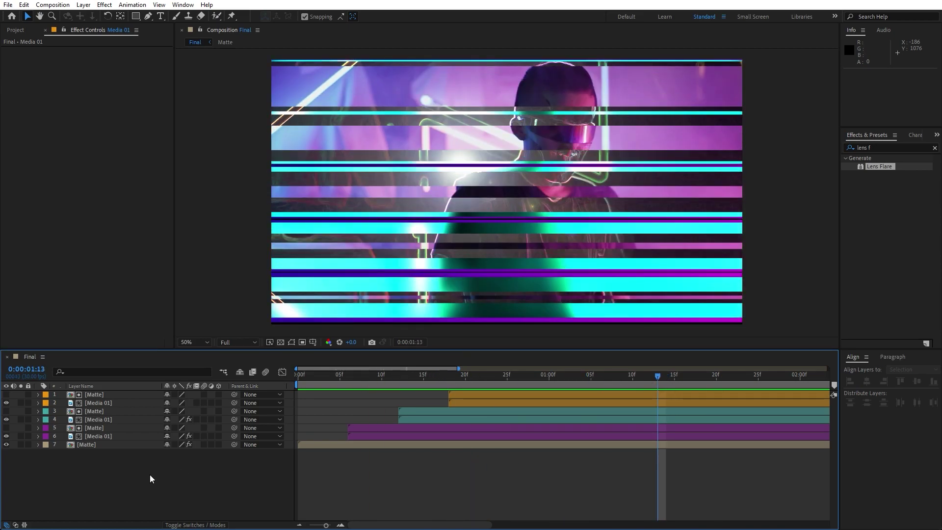
pyautogui.moveTo(141, 480); pyautogui.dragTo(75, 363)
pyautogui.rightClick(108, 437)
pyautogui.click(178, 378)
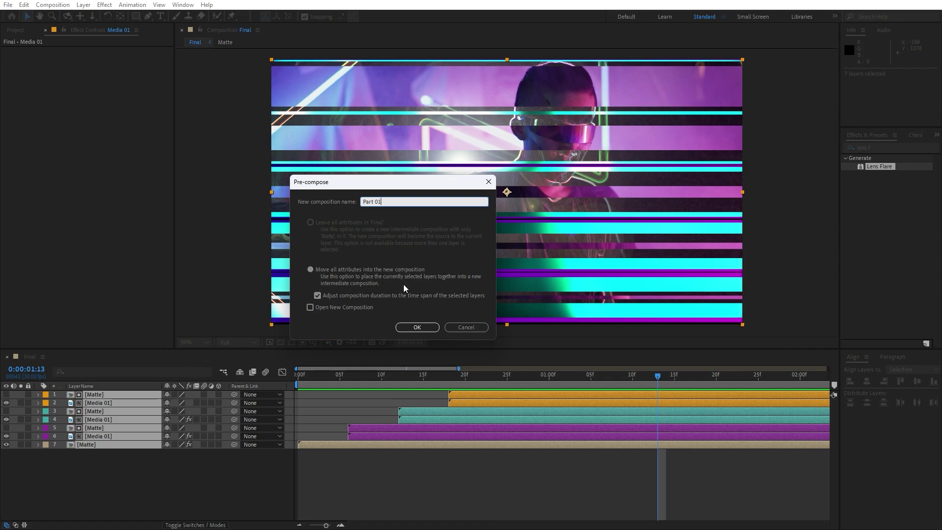
pyautogui.click(416, 328)
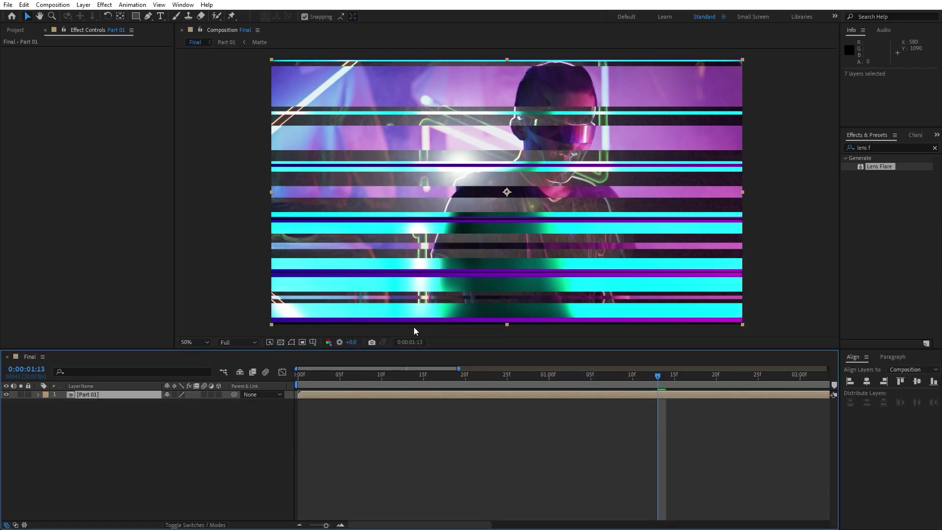
# - Duplicate Part 01, delay the copy by 3 frames, and rotate it 180°
pyautogui.click(106, 445)
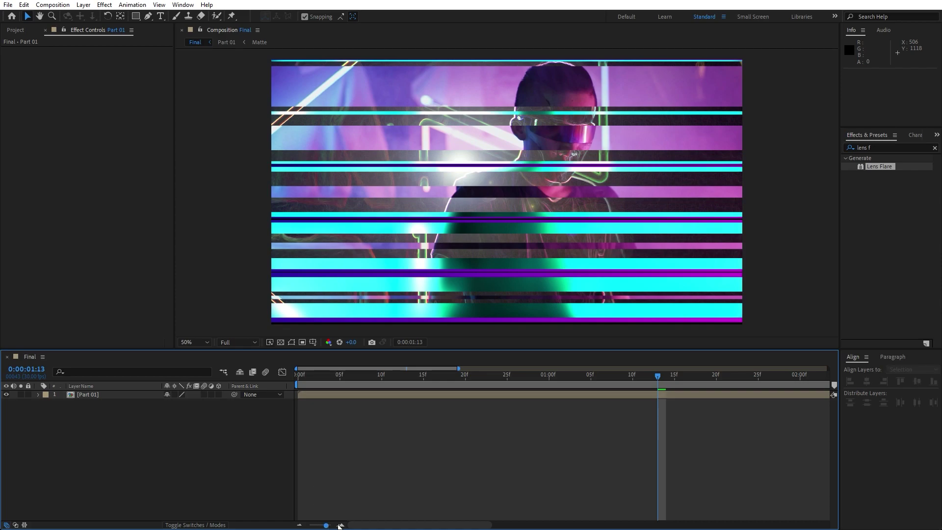
pyautogui.click(96, 396)
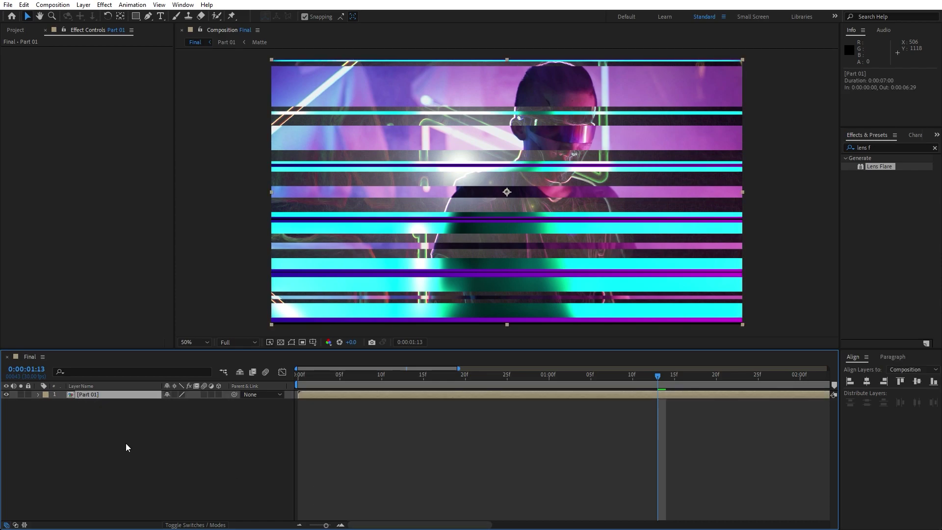
pyautogui.hotkey('ctrl', 'd')
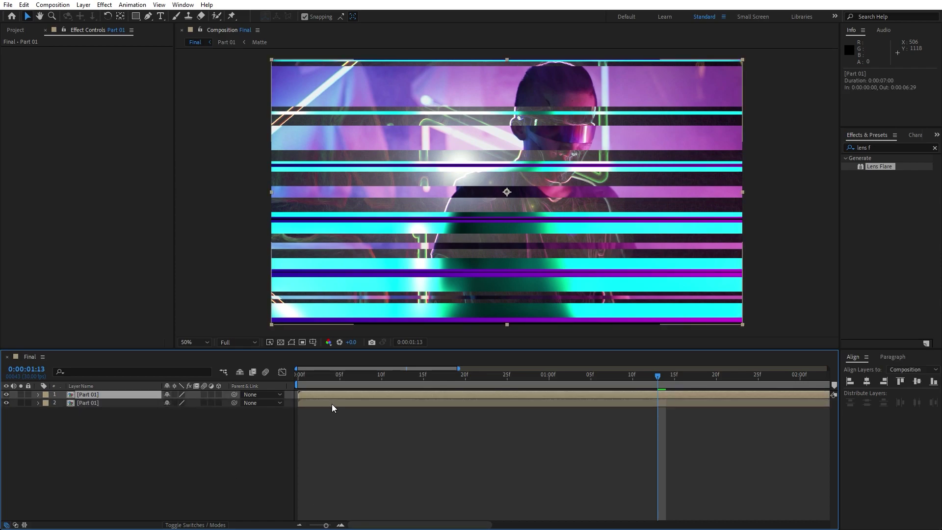
pyautogui.moveTo(306, 393); pyautogui.dragTo(330, 394)
pyautogui.press('r')
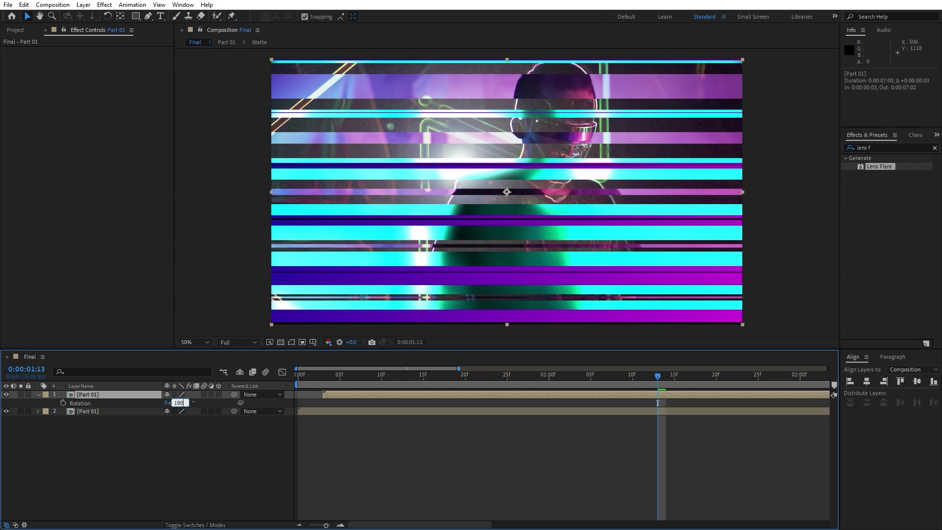
pyautogui.press('Return')
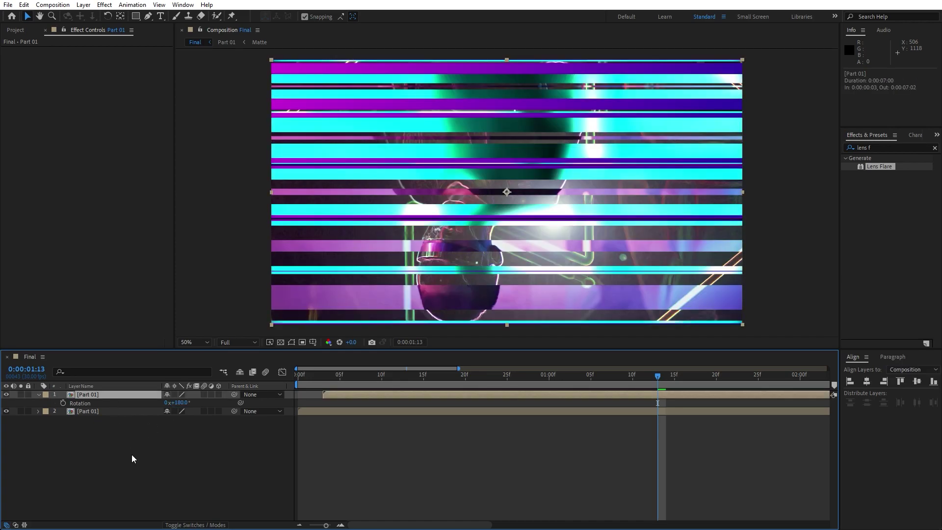
# - Duplicate it again, reset rotation to 0°, and start the new copy at 6 frames
pyautogui.hotkey('ctrl', 'd')
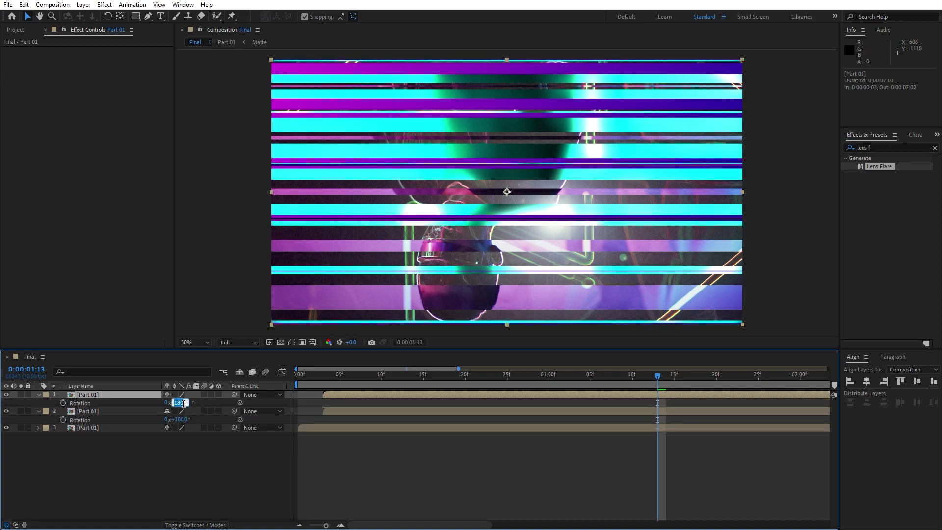
pyautogui.press('Return')
pyautogui.click(102, 396)
pyautogui.moveTo(339, 394); pyautogui.dragTo(362, 397)
pyautogui.click(137, 490)
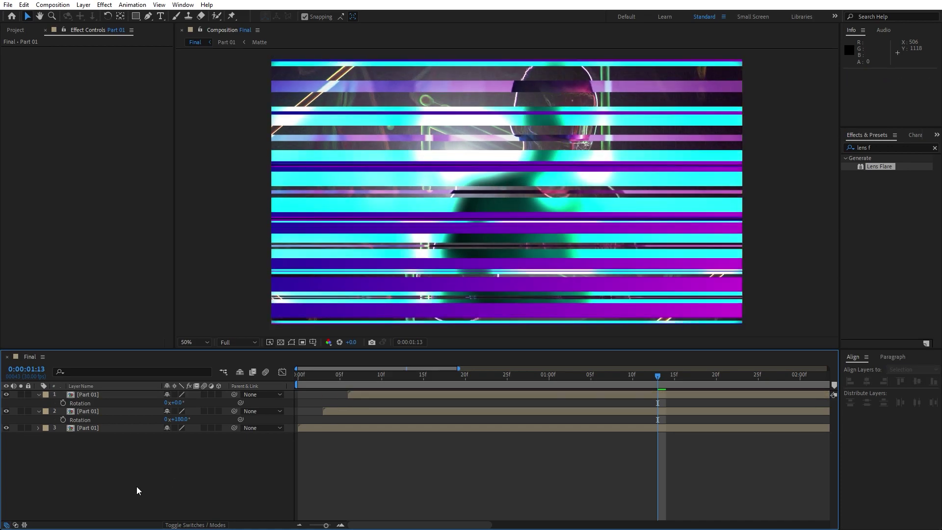
pyautogui.press('space')
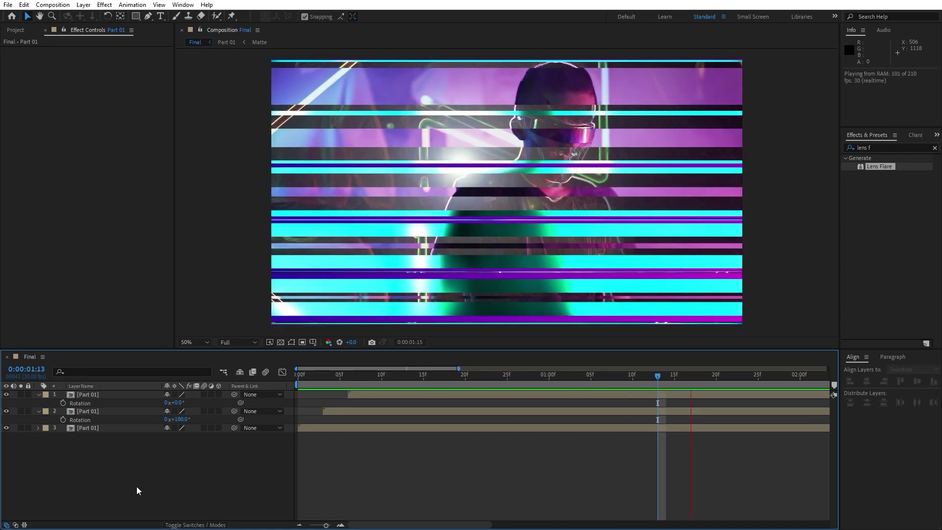